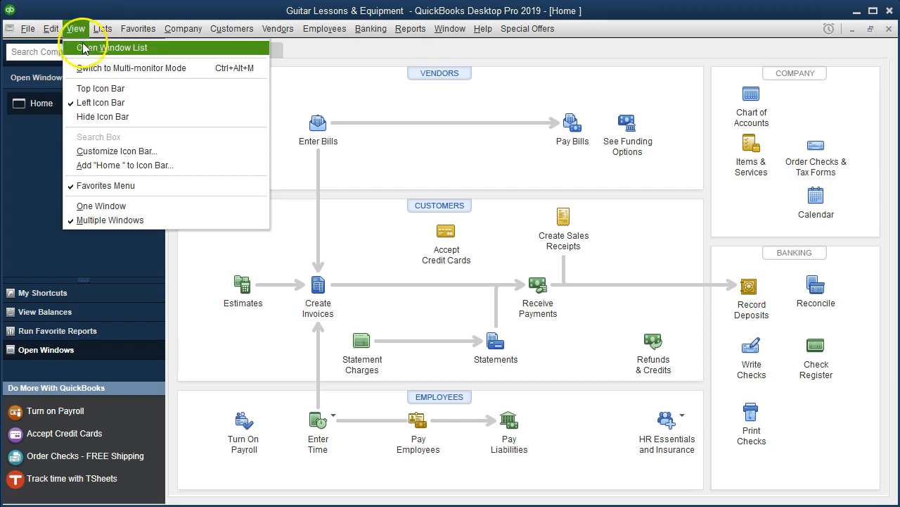
Open the Pay Employees payroll form and set both the pay period end date and the check date to 01/31/2019.
{"action": "left_click", "coordinate": [16, 155]}
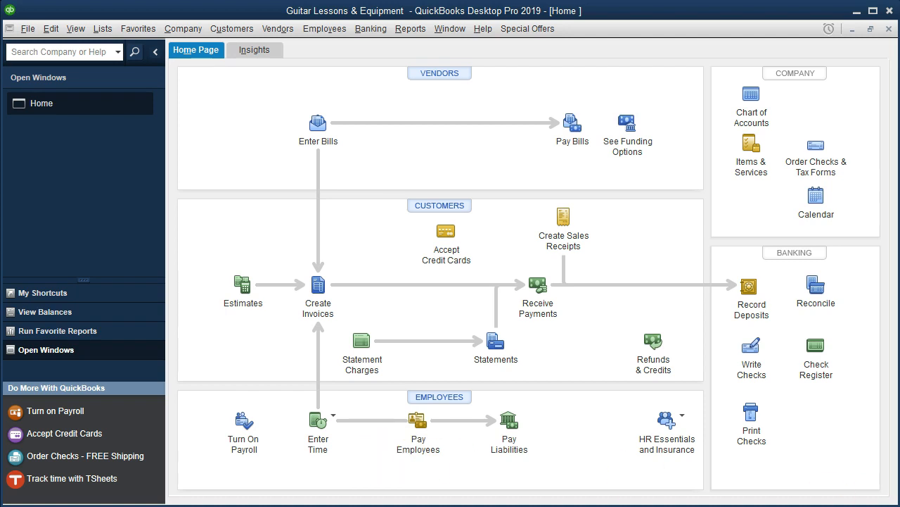
{"action": "left_click", "coordinate": [420, 425]}
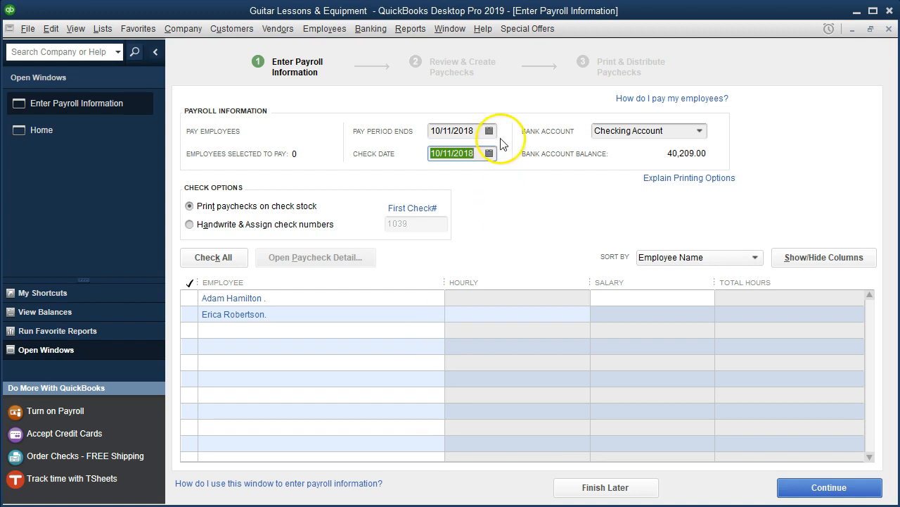
{"action": "left_click", "coordinate": [454, 131]}
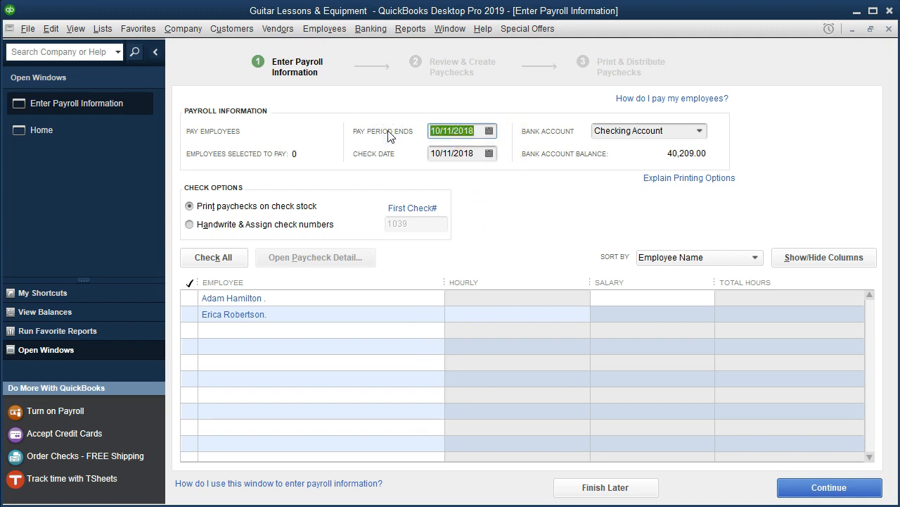
{"action": "type", "text": "01/01/2019"}
{"action": "key", "text": "Tab"}
{"action": "type", "text": "01"}
{"action": "key", "text": "BackSpace"}
{"action": "key", "text": "BackSpace"}
{"action": "left_click", "coordinate": [479, 132]}
{"action": "type", "text": "01/31/201"}
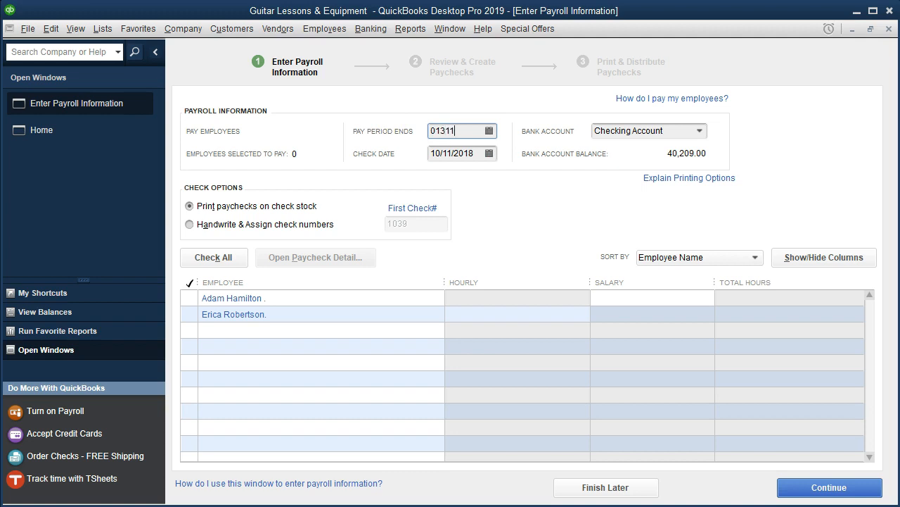
{"action": "type", "text": "9"}
{"action": "key", "text": "Tab"}
{"action": "type", "text": "013119"}
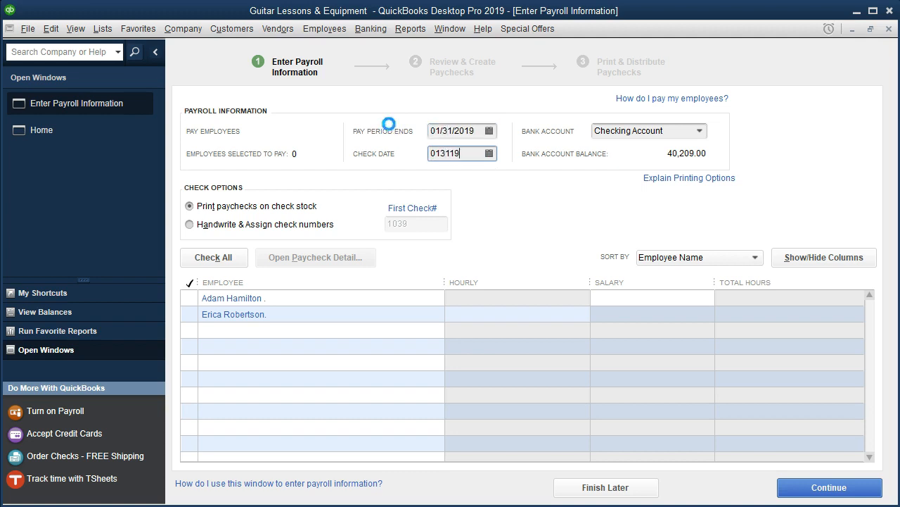
{"action": "key", "text": "Tab"}
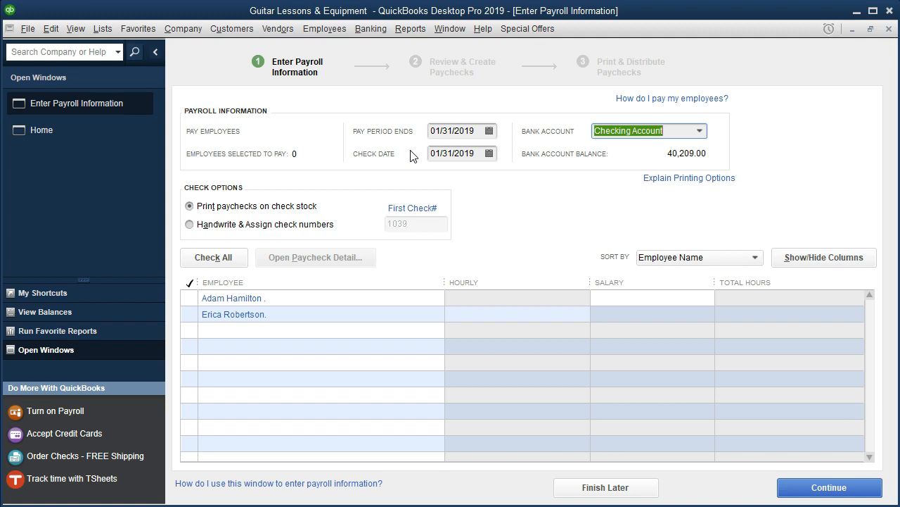
Select both listed employees for payment and choose Handwrite & Assign check numbers as the check option.
{"action": "left_click", "coordinate": [190, 296]}
{"action": "left_click", "coordinate": [189, 314]}
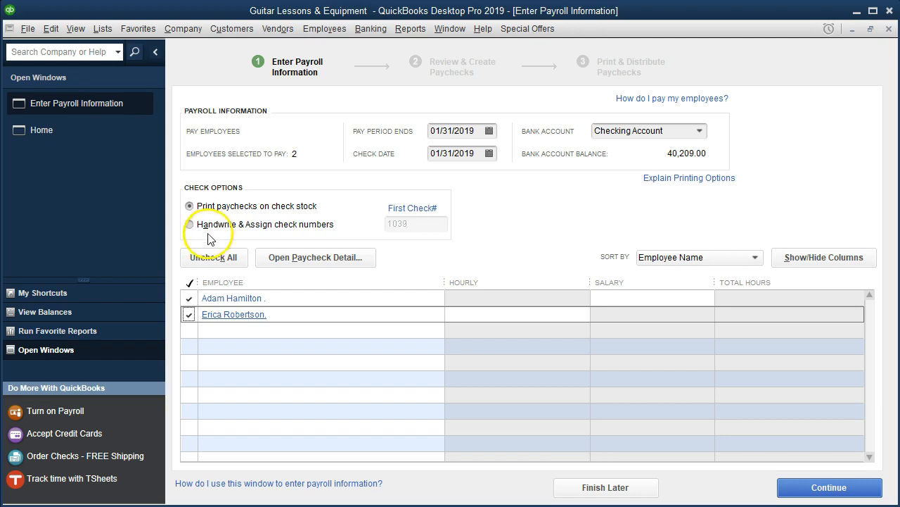
{"action": "left_click", "coordinate": [199, 226]}
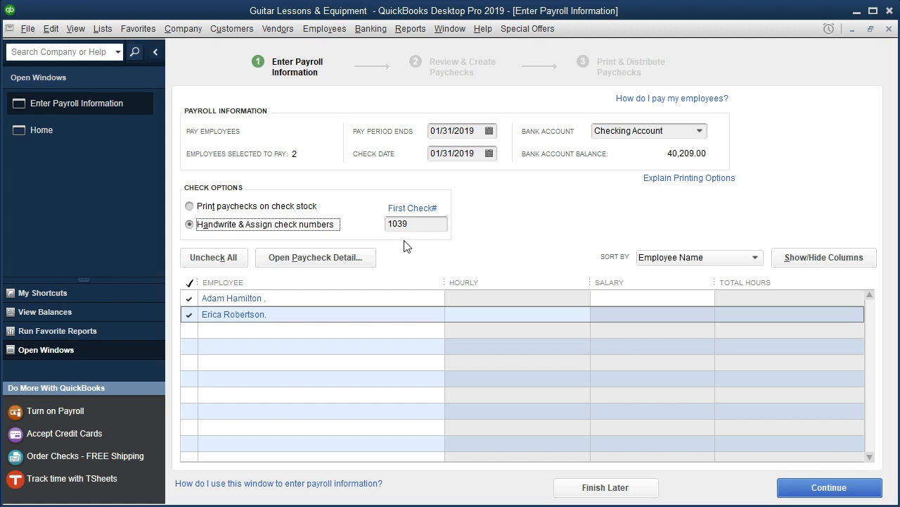
{"action": "left_click", "coordinate": [282, 247]}
Open the first employee's paycheck preview and divide the annual salary of 55000 by 12 in Calculator.
{"action": "left_click", "coordinate": [234, 303]}
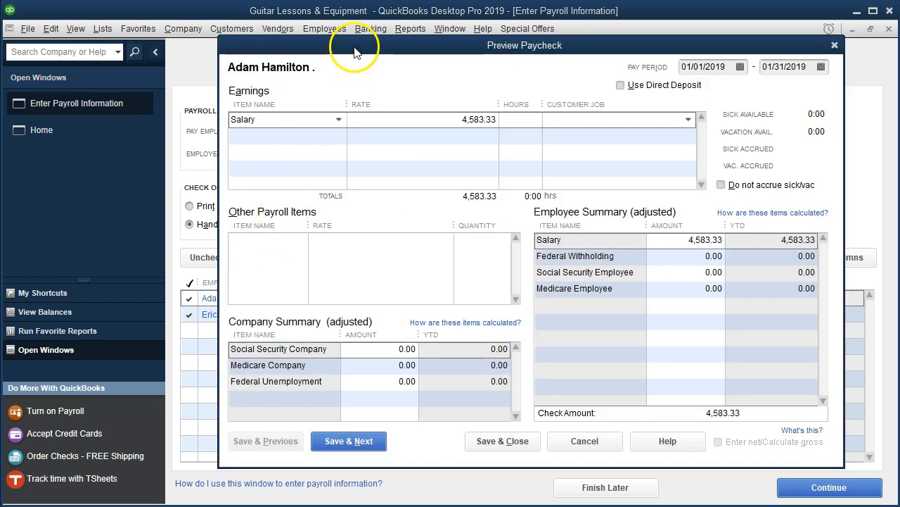
{"action": "left_click_drag", "start_coordinate": [354, 47], "coordinate": [337, 35]}
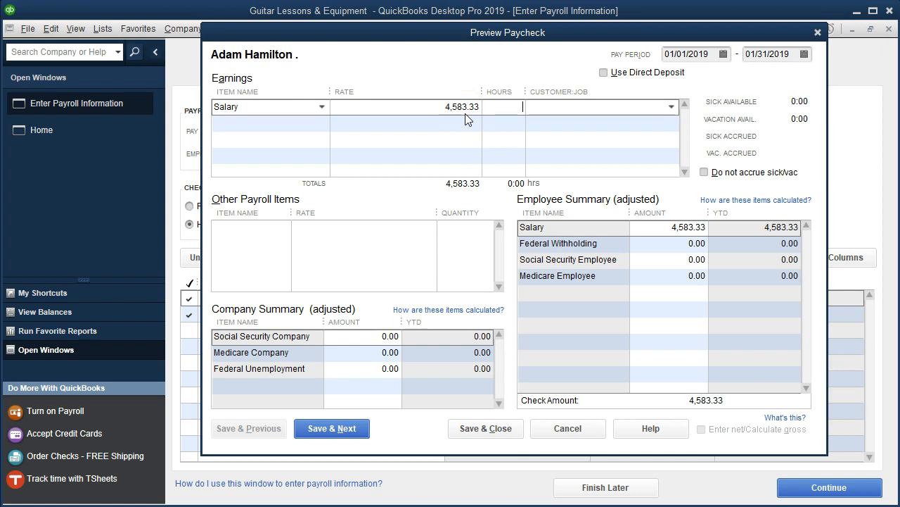
{"action": "key", "text": "XF86Calculator"}
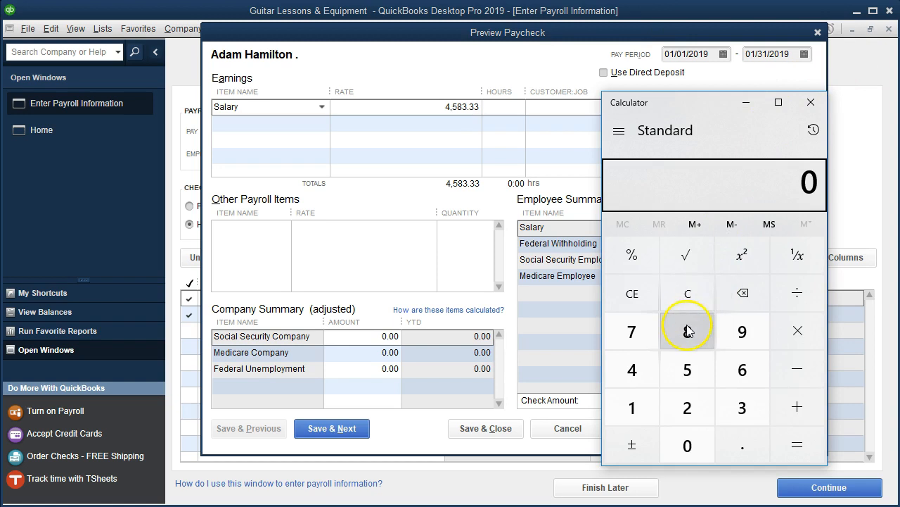
{"action": "type", "text": "55000"}
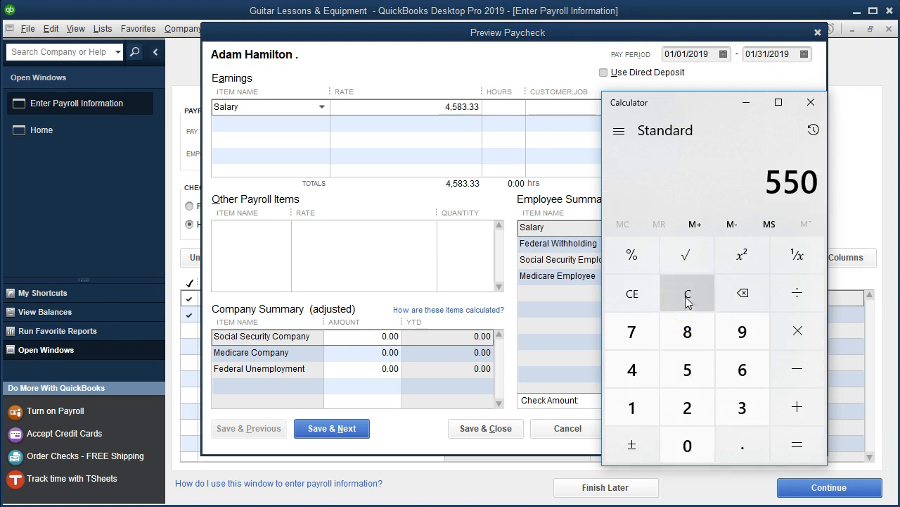
{"action": "type", "text": "/12"}
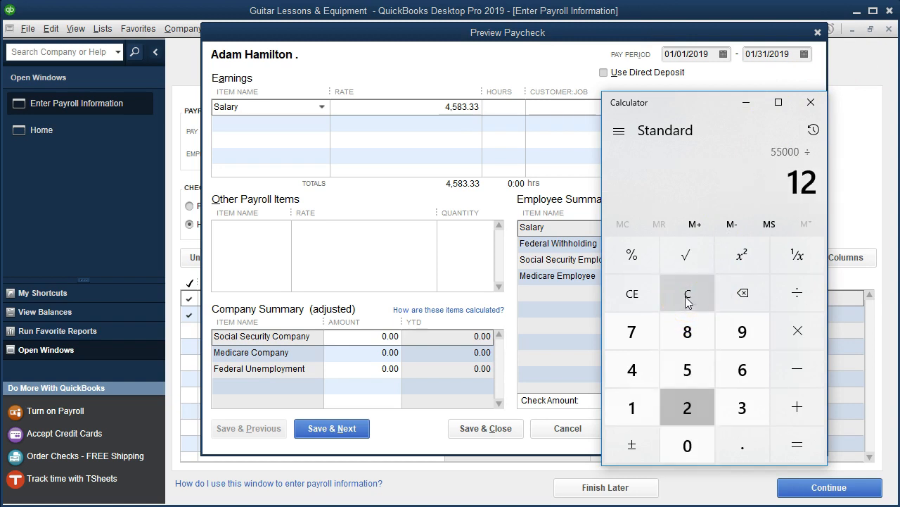
{"action": "key", "text": "Return"}
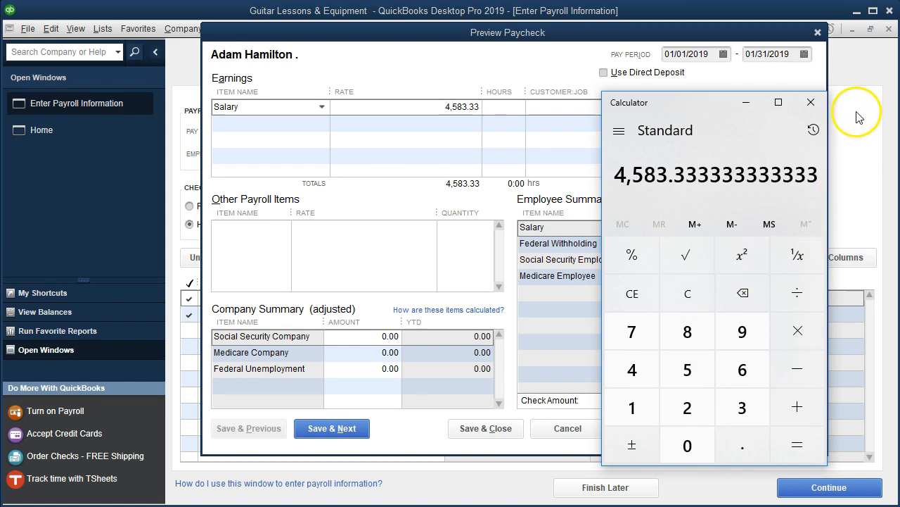
{"action": "left_click", "coordinate": [821, 101]}
Set the Salary rate in the paycheck's earnings to 4,583.00.
{"action": "left_click", "coordinate": [475, 107]}
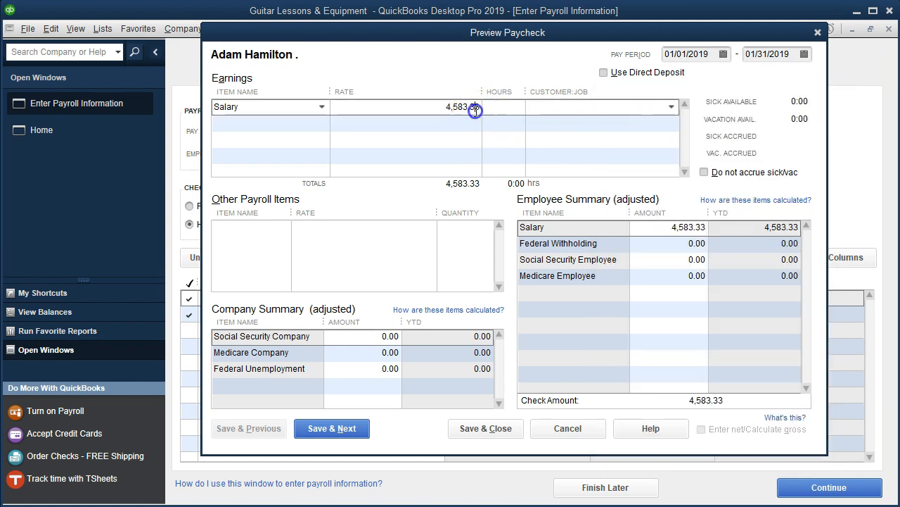
{"action": "key", "text": "BackSpace"}
{"action": "key", "text": "BackSpace"}
{"action": "type", "text": "00"}
{"action": "key", "text": "Tab"}
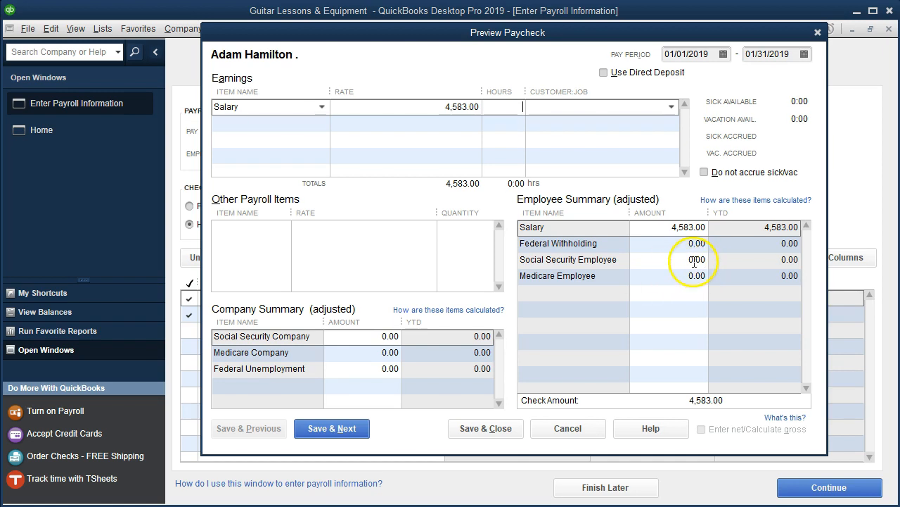
Enter the employee deductions in the Employee Summary: Federal Withholding -720, Social Security Employee -258 and Medicare Employee -66.
{"action": "left_click", "coordinate": [712, 239]}
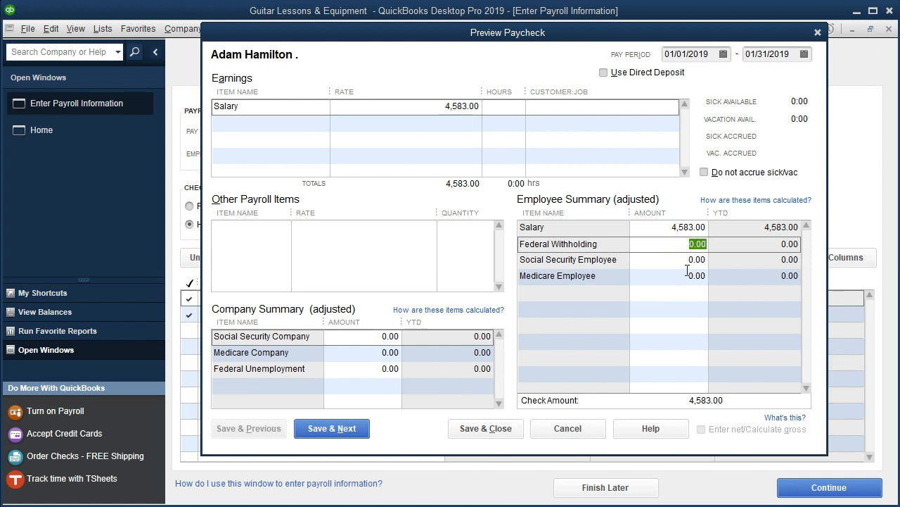
{"action": "type", "text": "-720"}
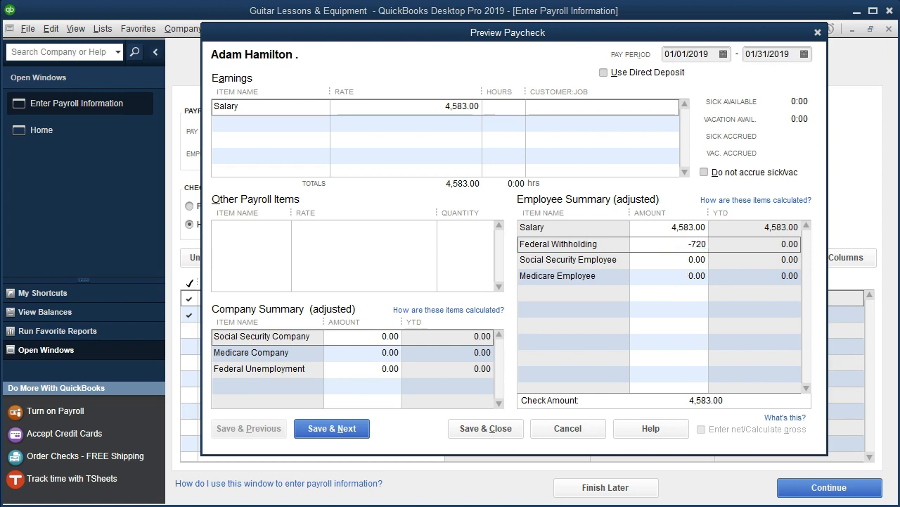
{"action": "key", "text": "Tab"}
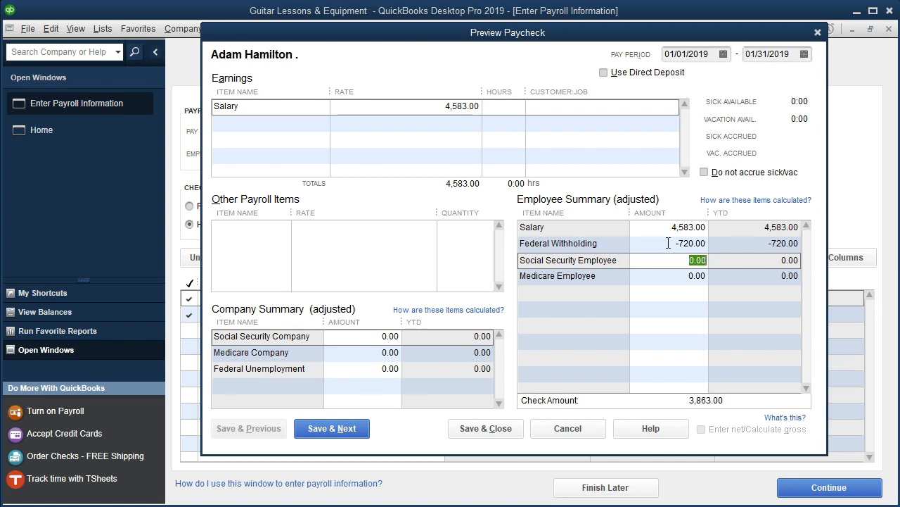
{"action": "key", "text": "BackSpace"}
{"action": "type", "text": "-258"}
{"action": "key", "text": "Tab"}
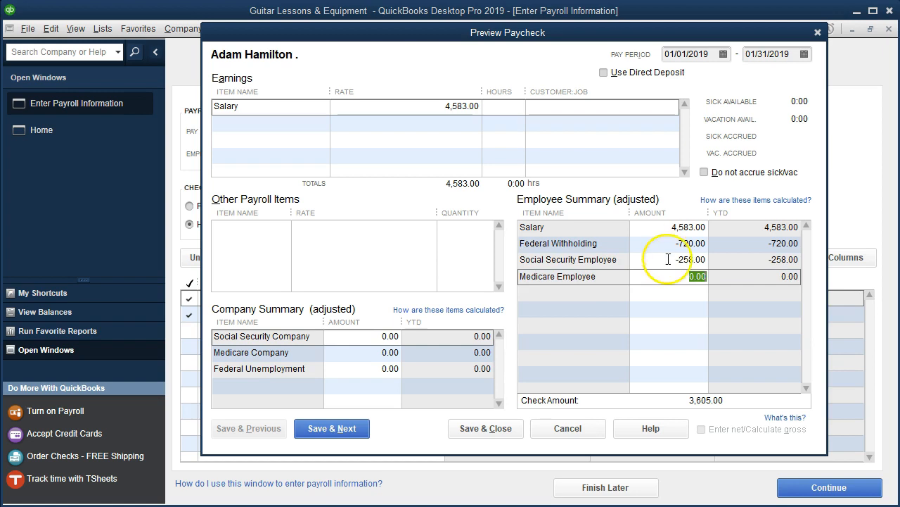
{"action": "type", "text": "-66"}
{"action": "key", "text": "Tab"}
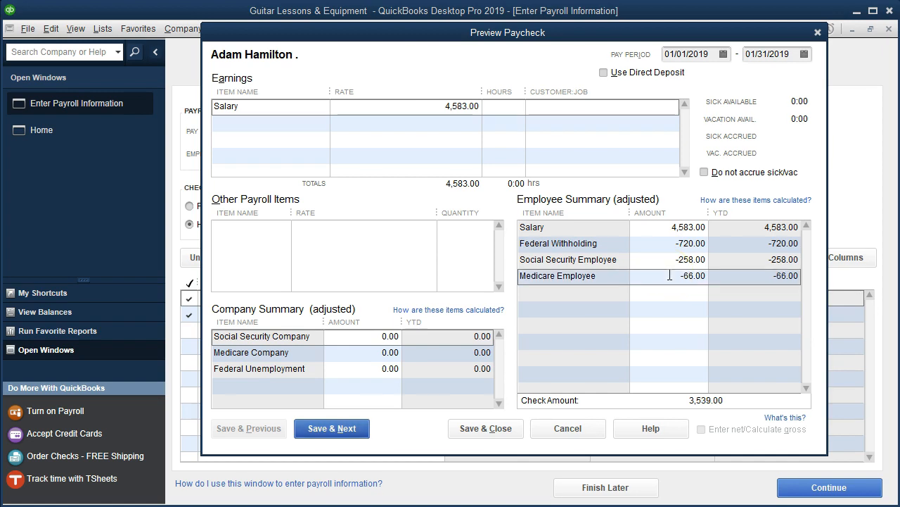
Check the employee's Social Security amount by multiplying 4583 by 0.062 in Calculator.
{"action": "left_click", "coordinate": [665, 245]}
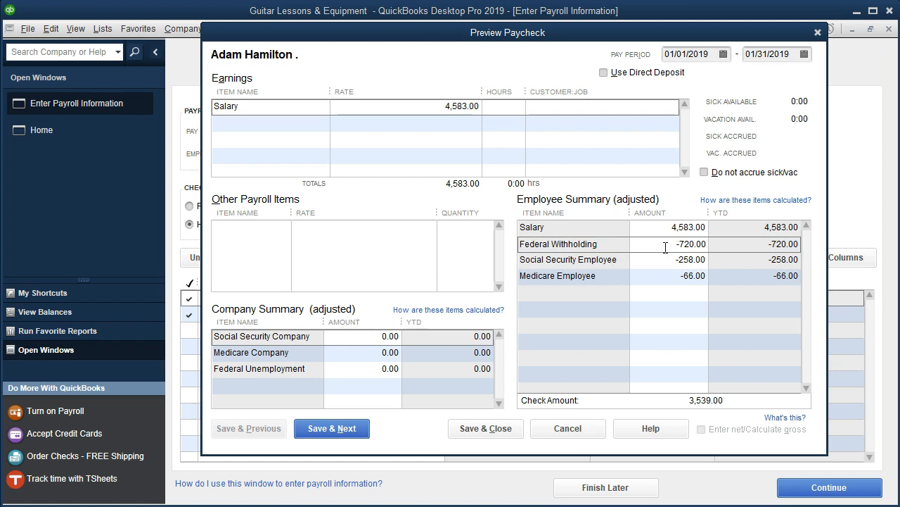
{"action": "left_click", "coordinate": [666, 261]}
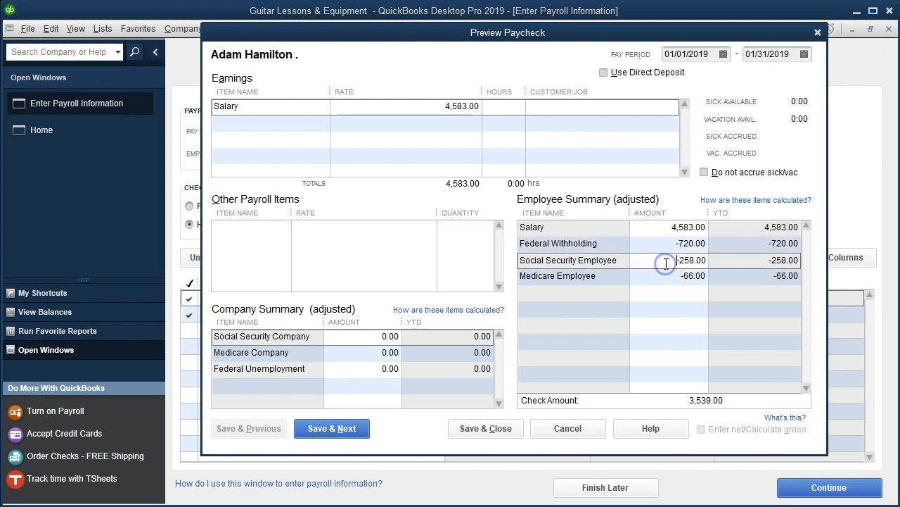
{"action": "left_click_drag", "start_coordinate": [687, 94], "coordinate": [370, 90]}
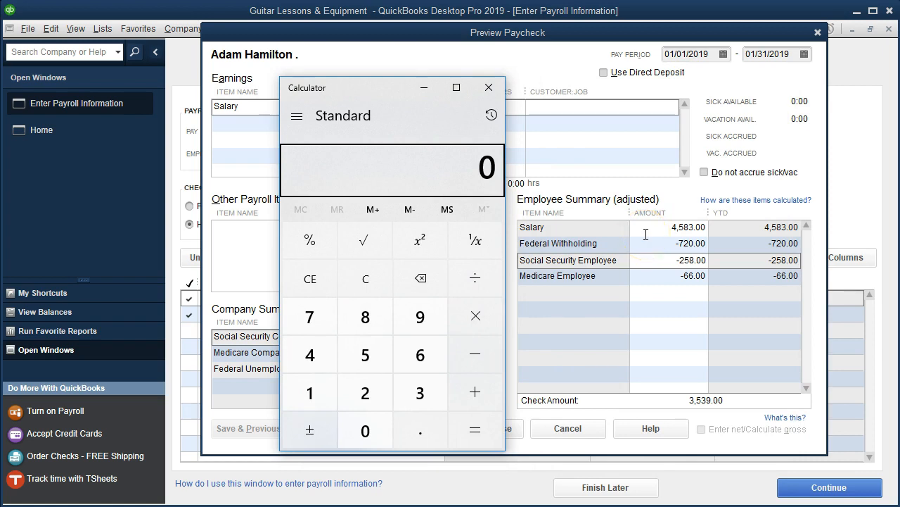
{"action": "left_click", "coordinate": [427, 178]}
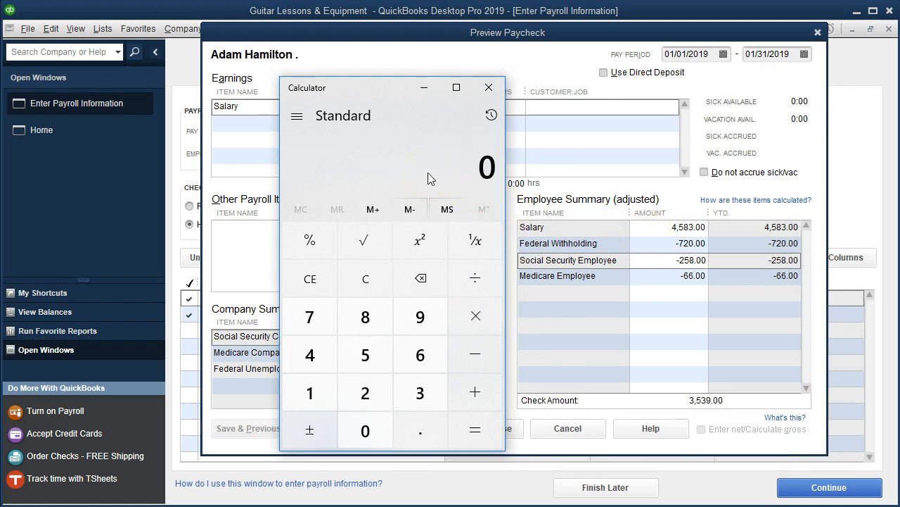
{"action": "type", "text": "4583*0.062"}
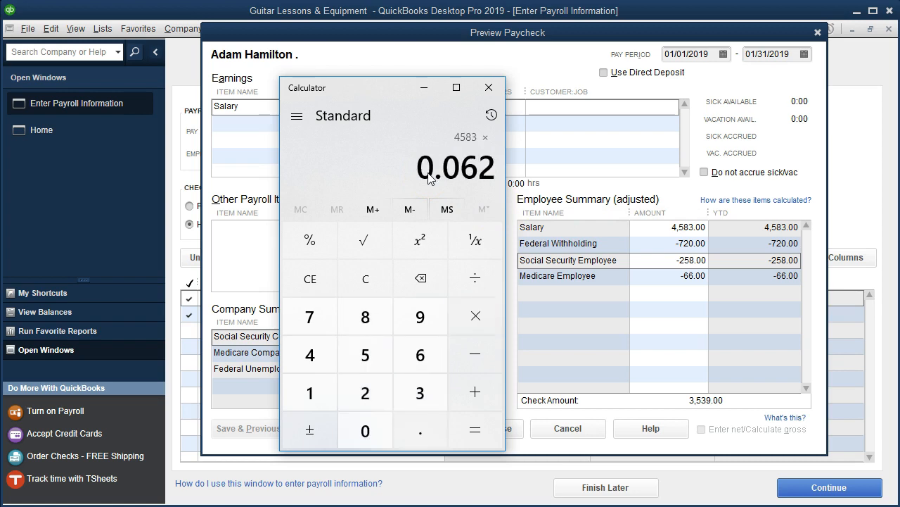
{"action": "key", "text": "Return"}
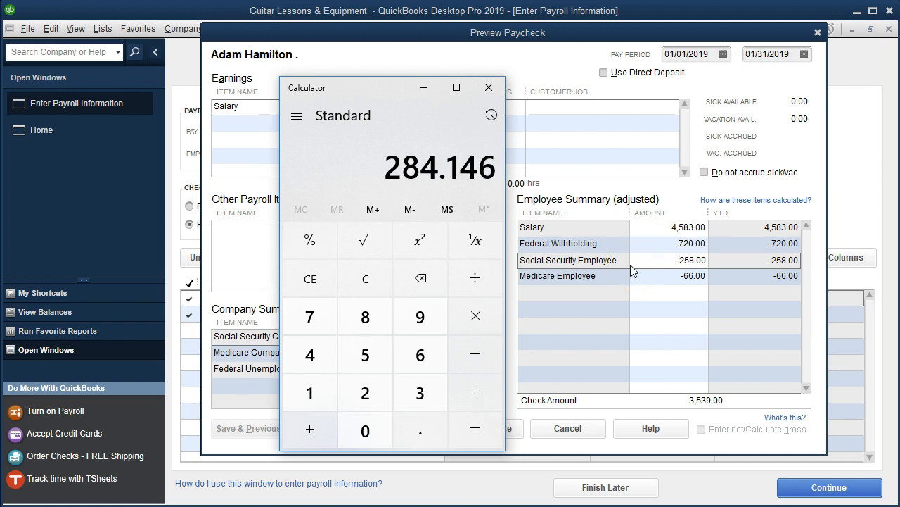
Check the employee's Medicare amount by multiplying 4583 by 0.0145, and close Calculator.
{"action": "left_click", "coordinate": [378, 281]}
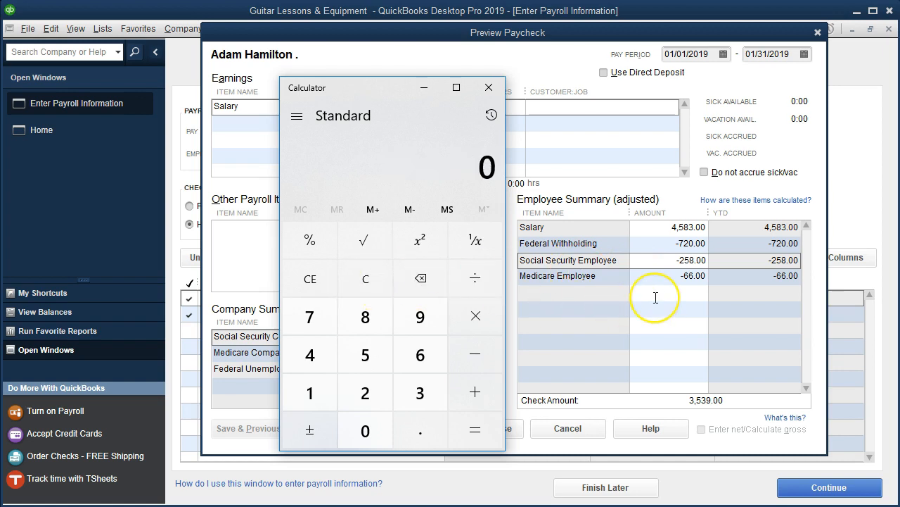
{"action": "type", "text": "4583"}
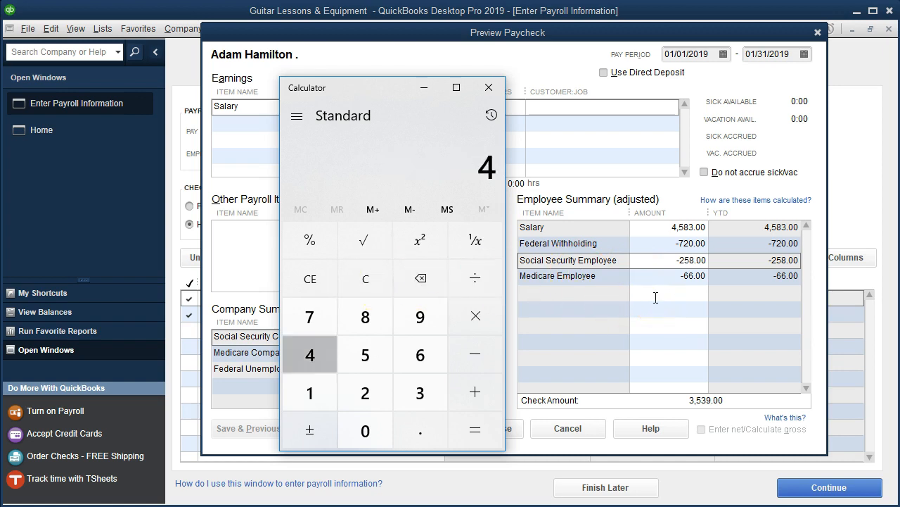
{"action": "key", "text": "asterisk"}
{"action": "type", "text": "0.0145"}
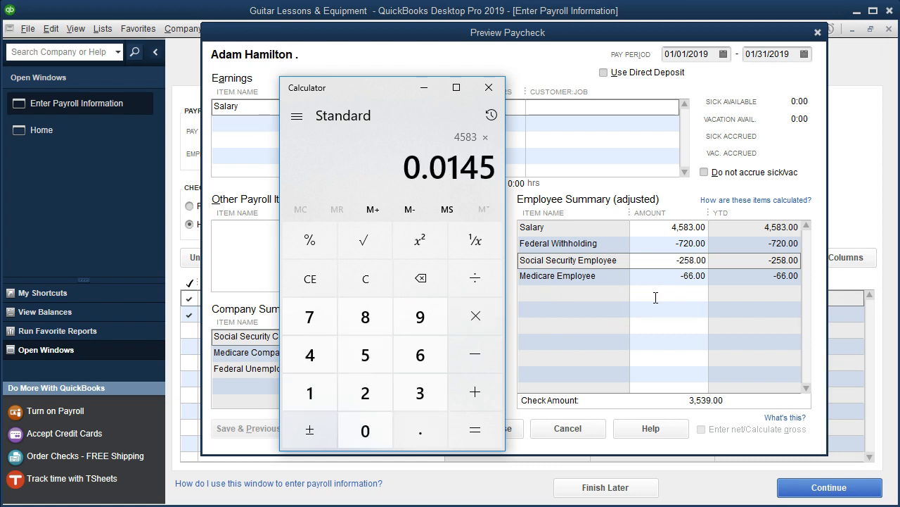
{"action": "left_click", "coordinate": [472, 429]}
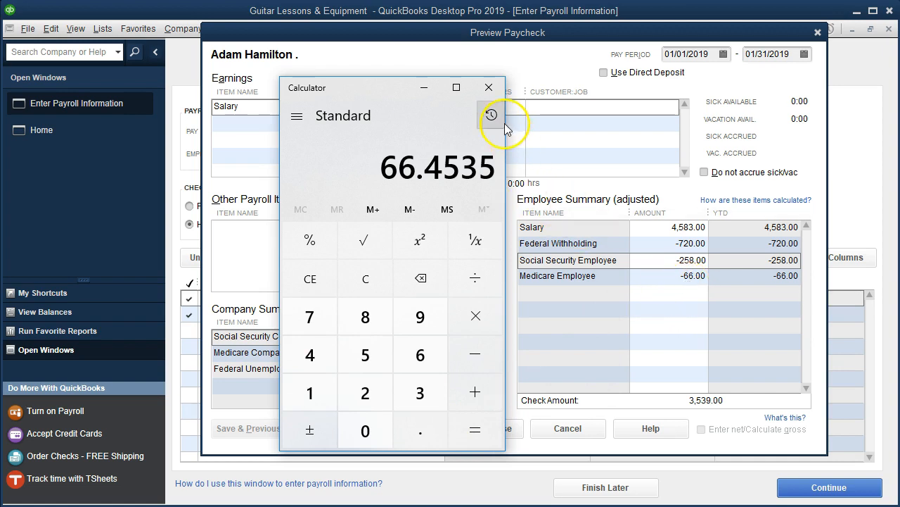
{"action": "left_click", "coordinate": [492, 90]}
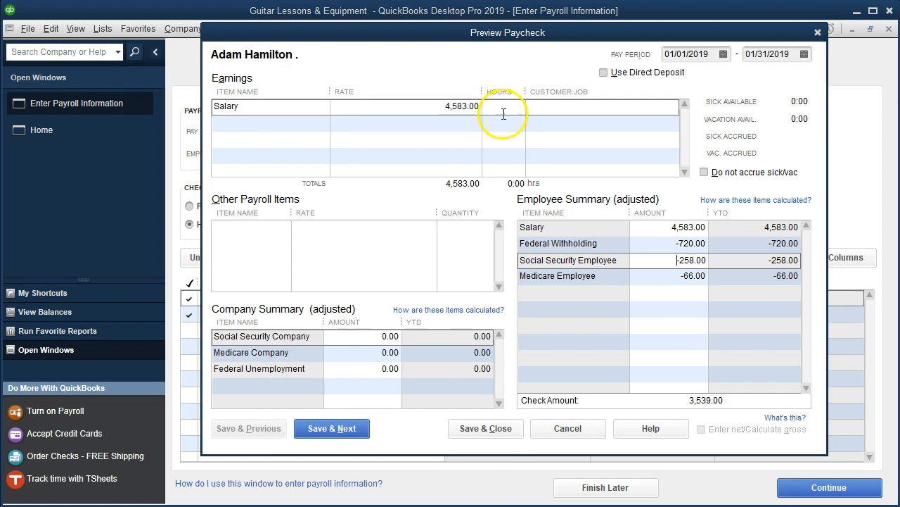
{"action": "left_click", "coordinate": [657, 280]}
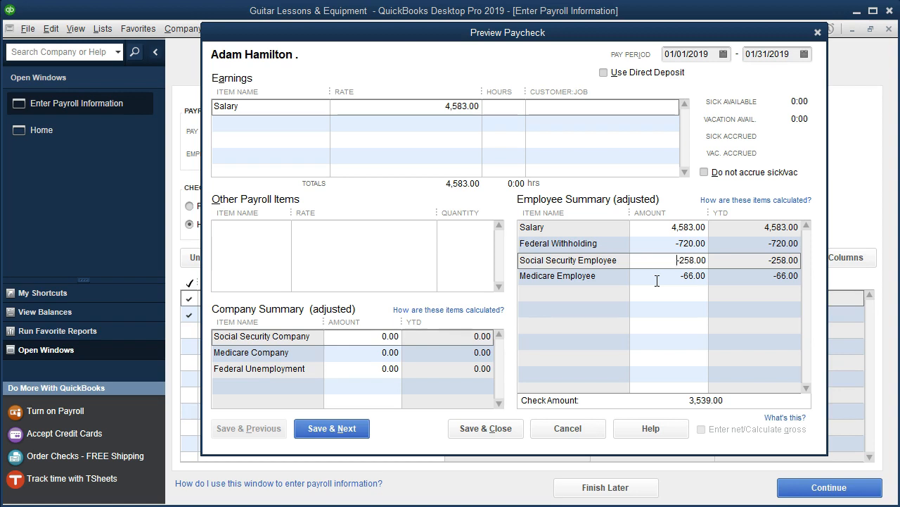
Enter the company taxes in the Company Summary, Social Security Company 258 and Medicare Company 66, and save to reach the next employee's paycheck.
{"action": "left_click", "coordinate": [379, 336]}
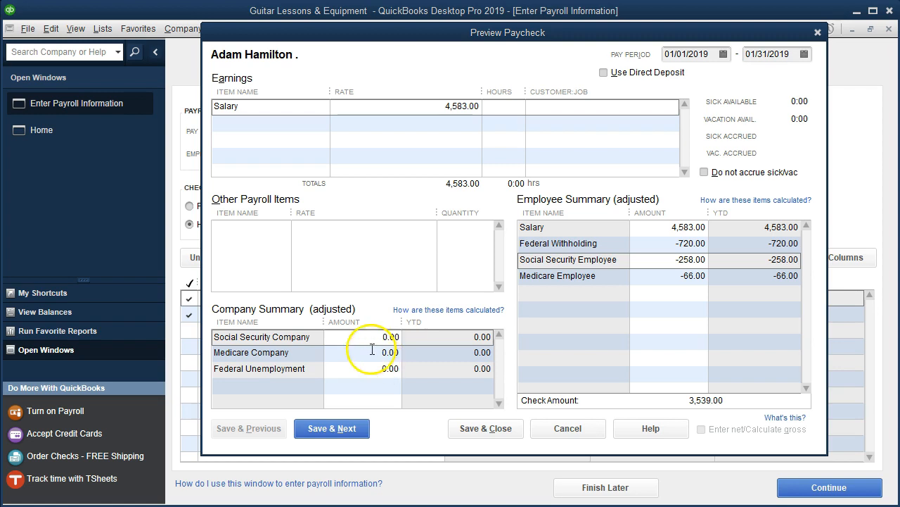
{"action": "left_click_drag", "start_coordinate": [377, 338], "coordinate": [417, 332]}
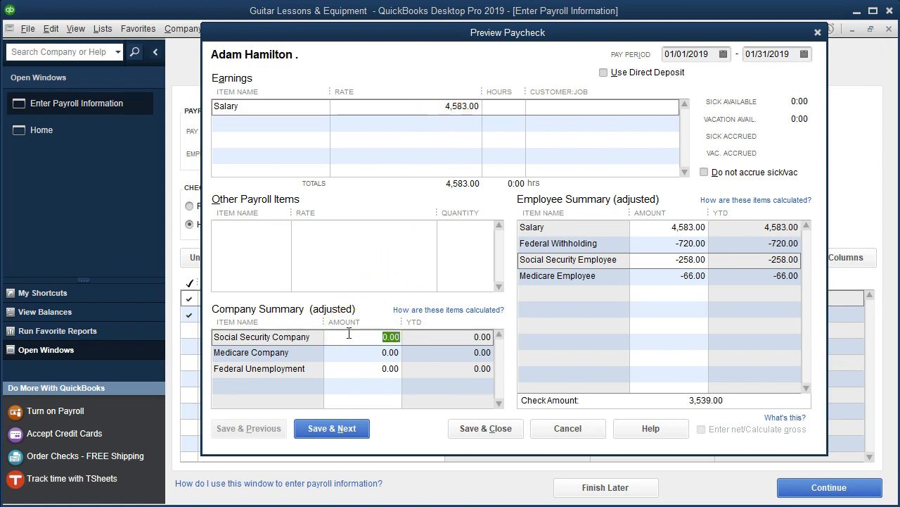
{"action": "type", "text": "258"}
{"action": "key", "text": "Tab"}
{"action": "type", "text": "66"}
{"action": "key", "text": "Tab"}
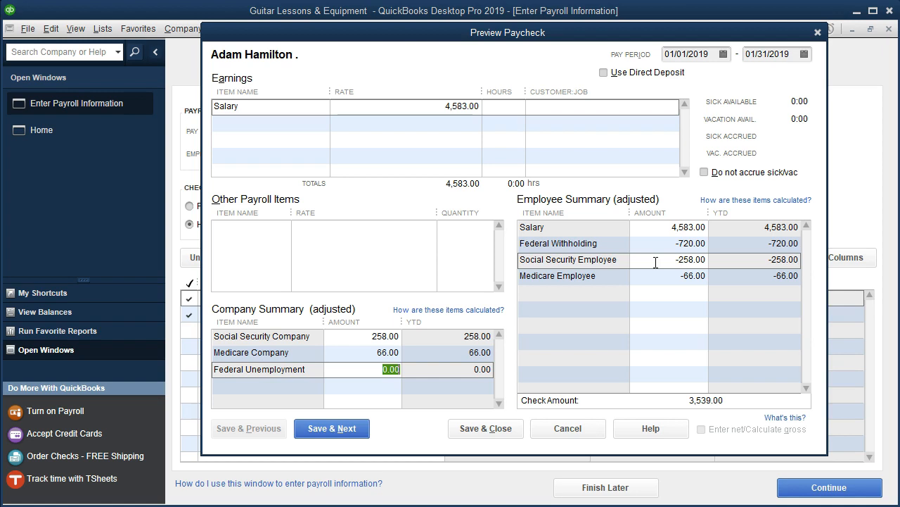
{"action": "left_click", "coordinate": [346, 431]}
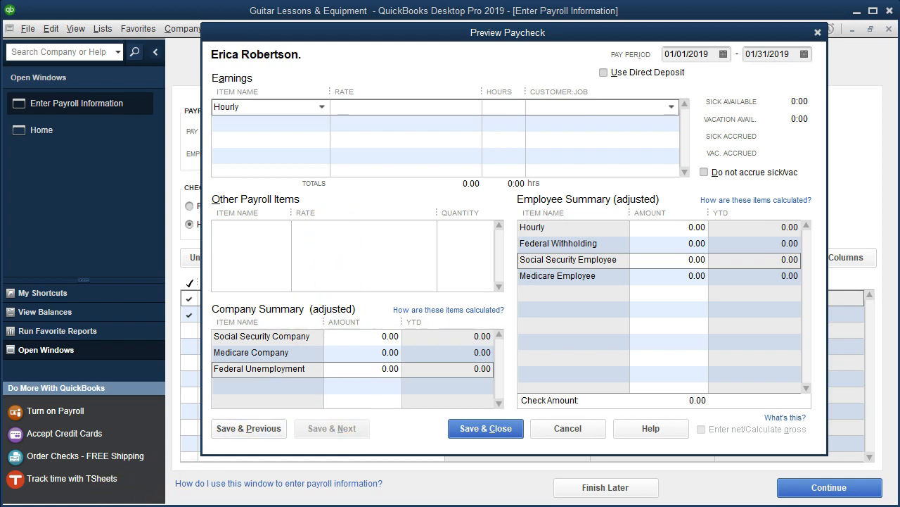
Set the Hourly earnings on the second employee's paycheck to a rate of 20.00 and 40 hours.
{"action": "left_click", "coordinate": [362, 107]}
{"action": "type", "text": "20"}
{"action": "key", "text": "Tab"}
{"action": "type", "text": "40"}
{"action": "key", "text": "Tab"}
{"action": "left_click", "coordinate": [547, 183]}
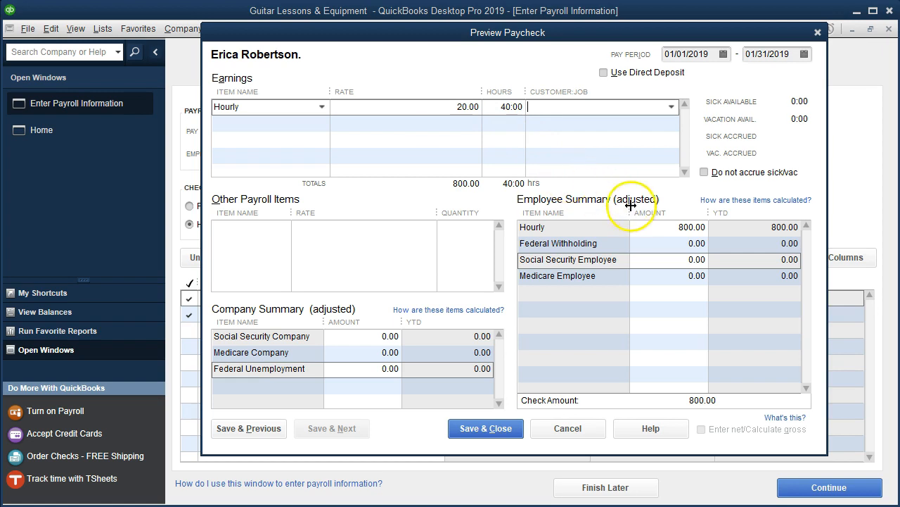
Enter the employee deductions in the Employee Summary: Federal Withholding -110, Social Security Employee -49 and Medicare Employee -11.
{"action": "left_click", "coordinate": [670, 243]}
{"action": "type", "text": "-"}
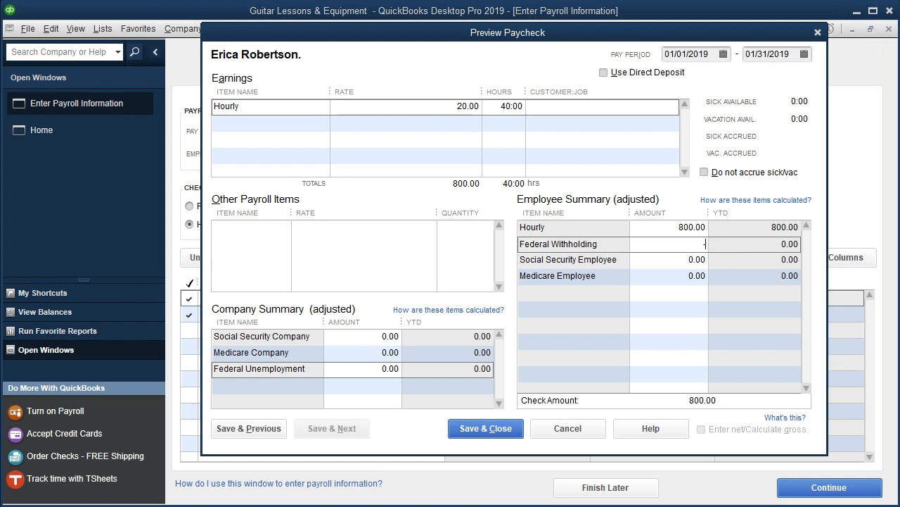
{"action": "type", "text": "110"}
{"action": "key", "text": "Tab"}
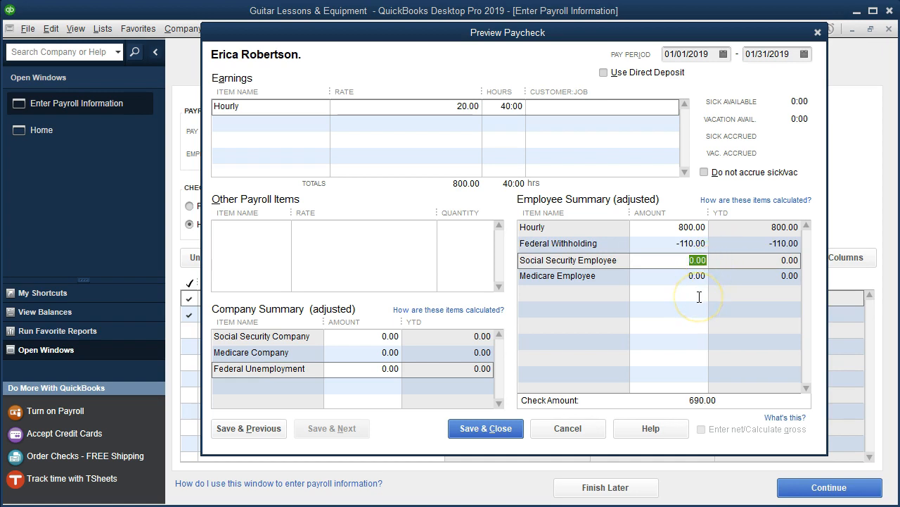
{"action": "type", "text": "-49"}
{"action": "key", "text": "Tab"}
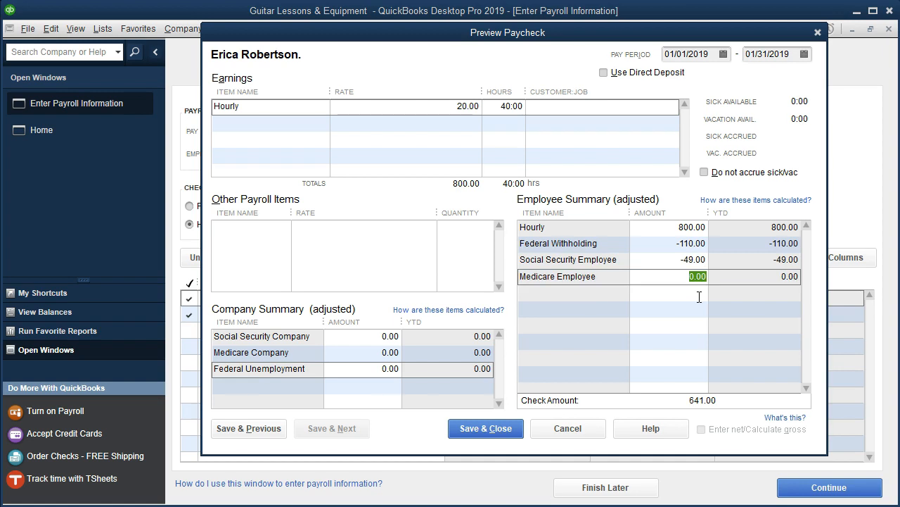
{"action": "type", "text": "-11"}
{"action": "key", "text": "Tab"}
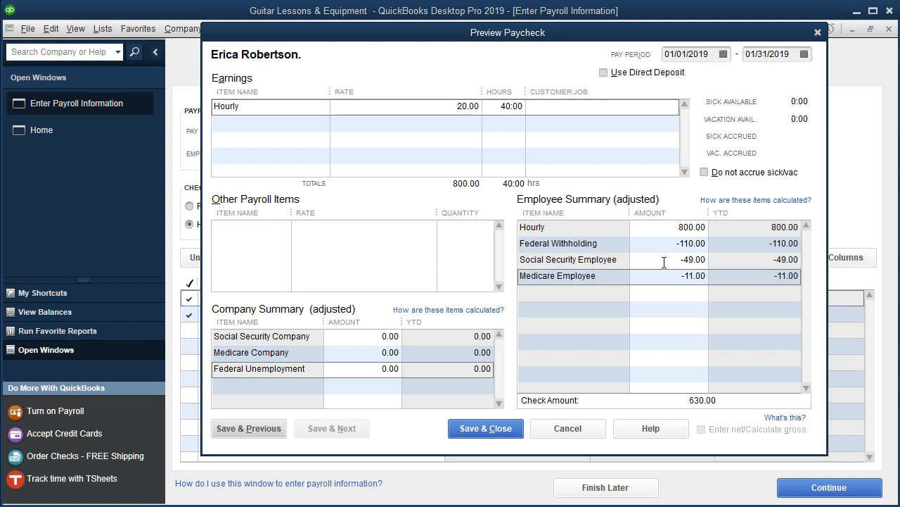
Enter the company taxes in the second paycheck's Company Summary: Social Security Company 49 and Medicare Company 11.
{"action": "left_click", "coordinate": [373, 335]}
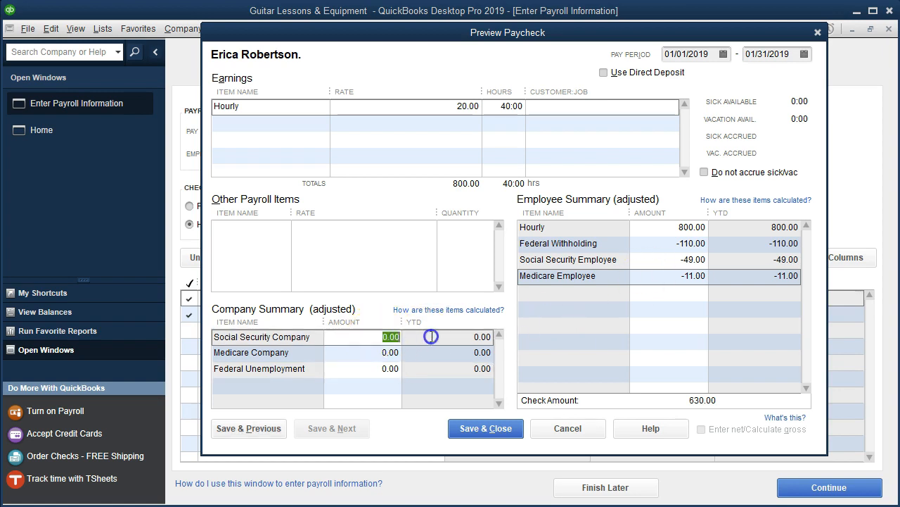
{"action": "type", "text": "49"}
{"action": "key", "text": "Tab"}
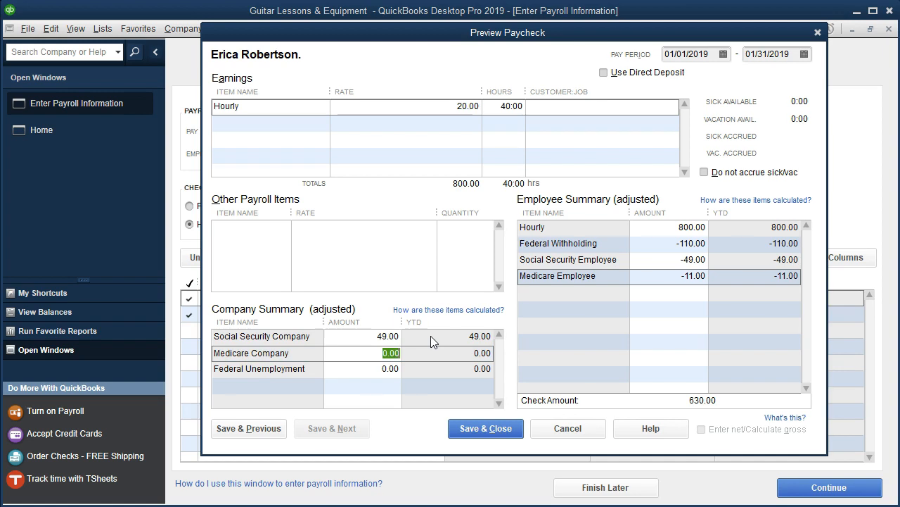
{"action": "type", "text": "11"}
{"action": "key", "text": "Tab"}
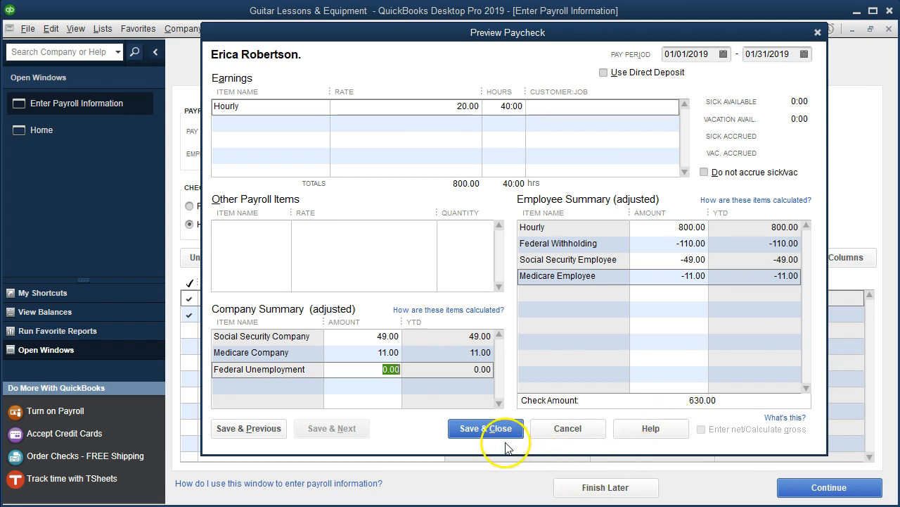
Save and close the paycheck details, and create the paychecks for both employees.
{"action": "left_click", "coordinate": [485, 429]}
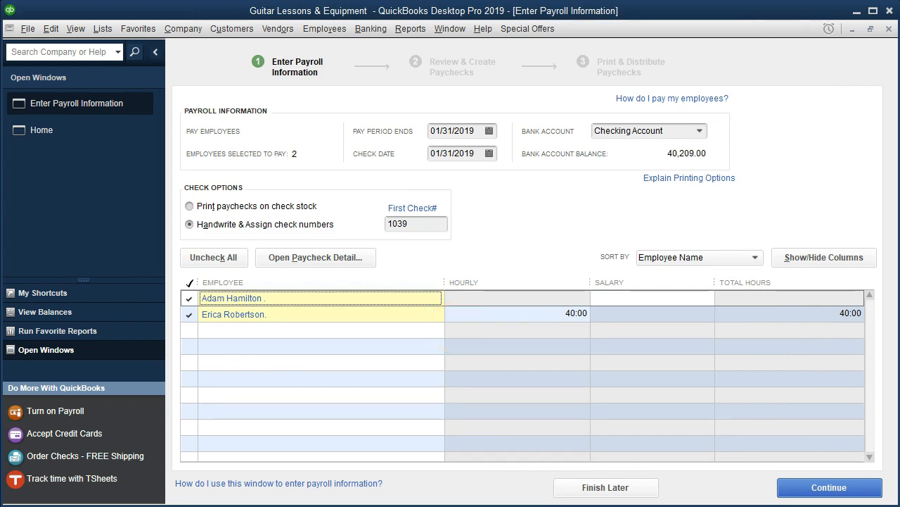
{"action": "left_click", "coordinate": [797, 492]}
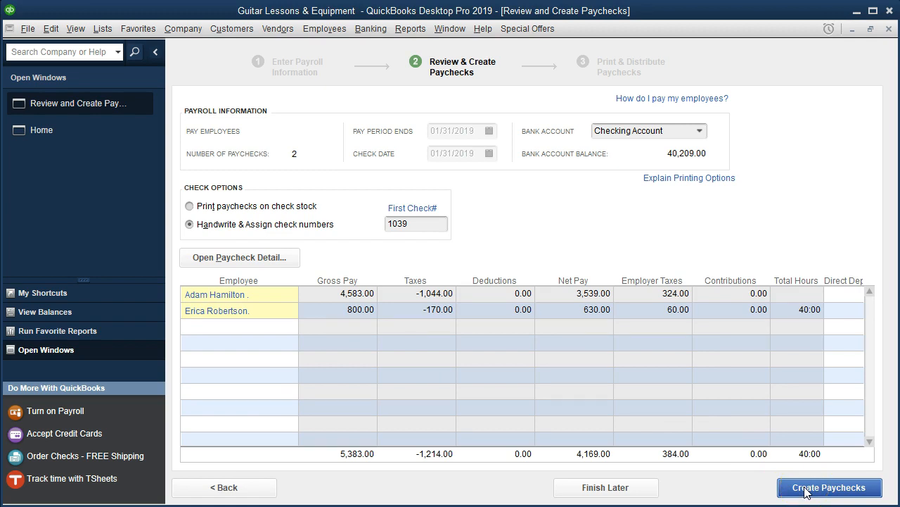
{"action": "left_click", "coordinate": [805, 490]}
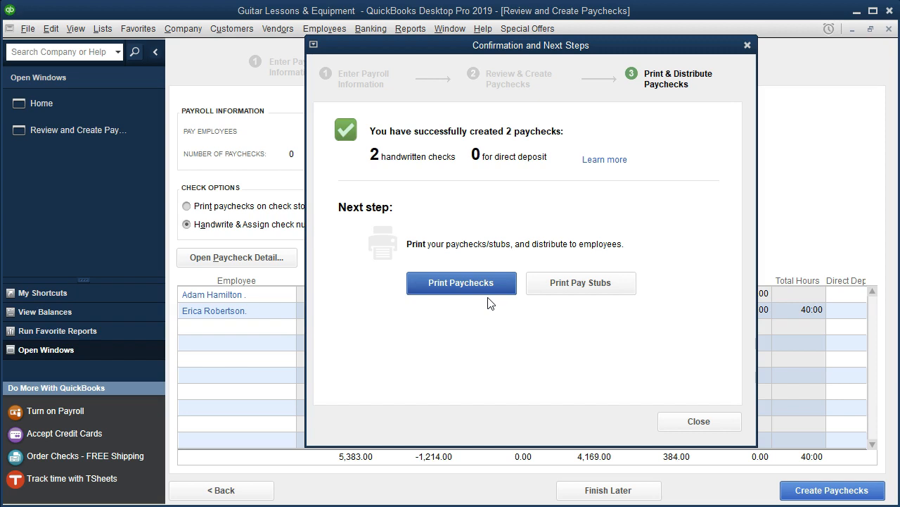
Preview the employees' pay stubs without printing them, and close the pay stub and confirmation windows.
{"action": "left_click", "coordinate": [534, 284]}
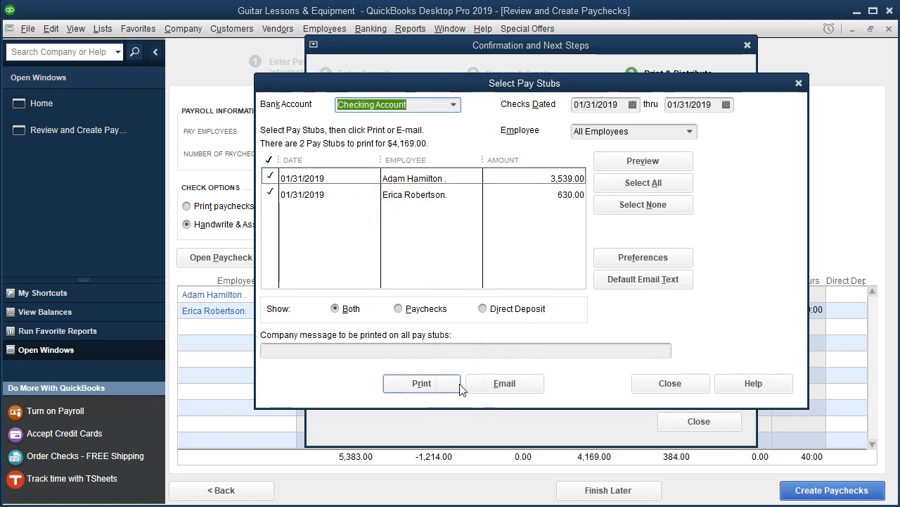
{"action": "left_click", "coordinate": [671, 165]}
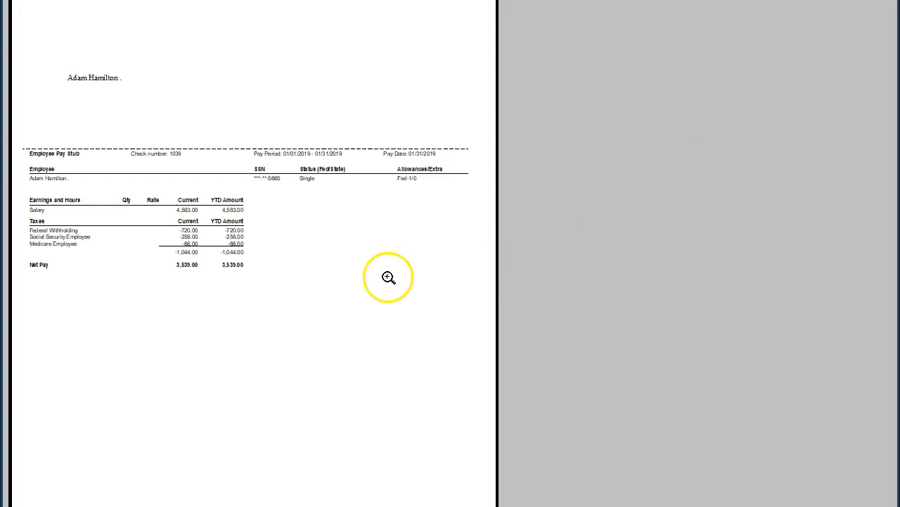
{"action": "left_click", "coordinate": [272, 315]}
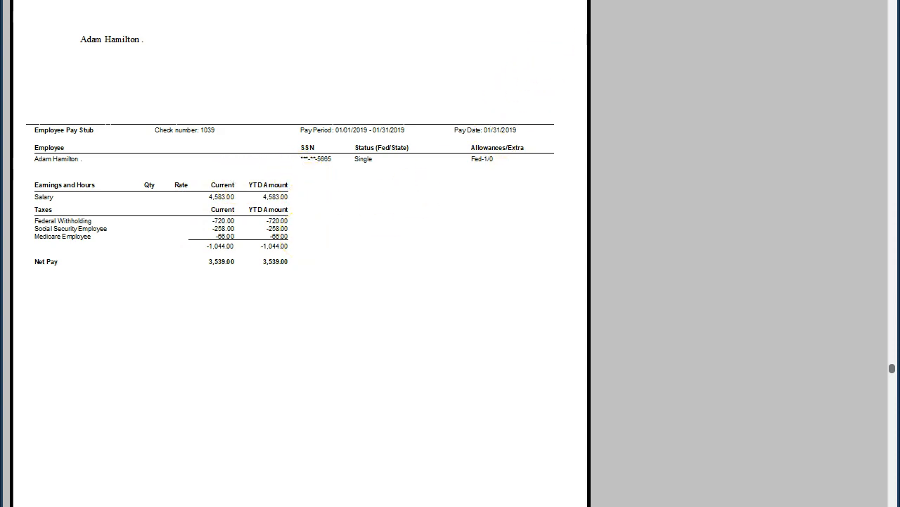
{"action": "key", "text": "Escape"}
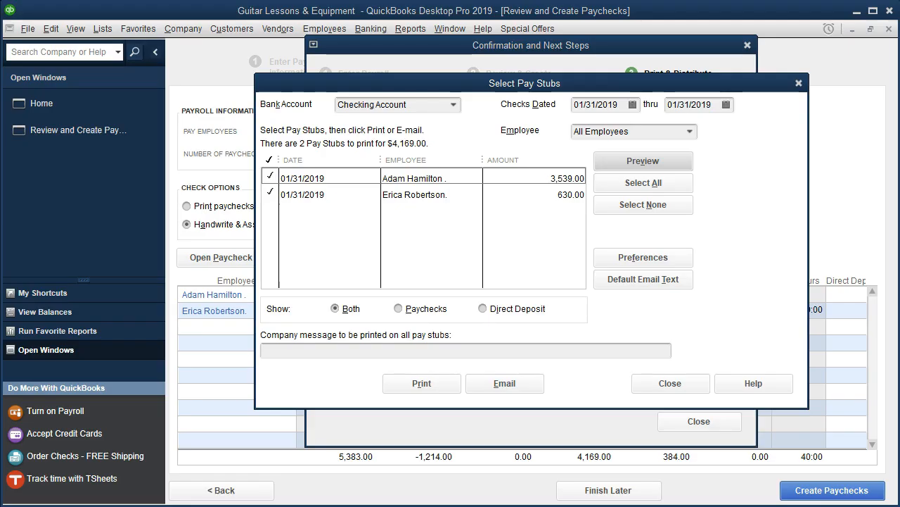
{"action": "left_click", "coordinate": [797, 85]}
{"action": "left_click", "coordinate": [747, 45]}
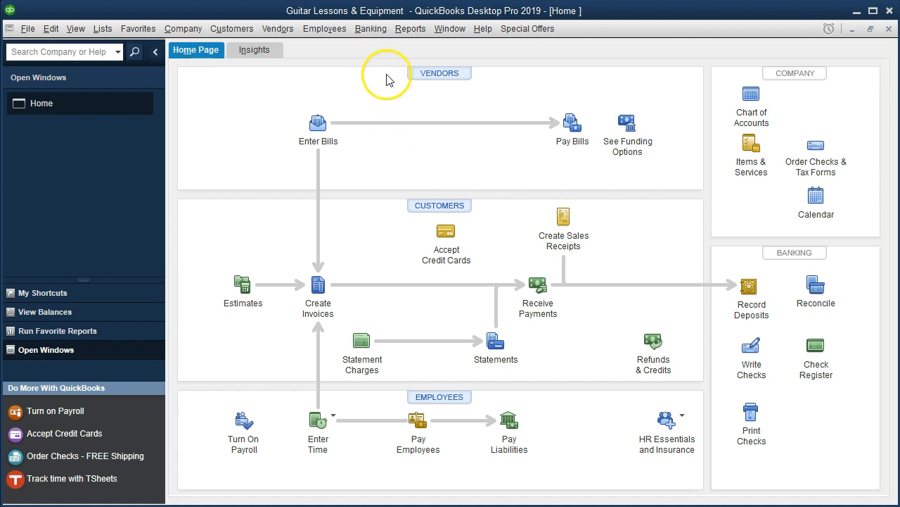
Run the Profit & Loss Standard report for 01/01/2019 to 01/31/2019.
{"action": "left_click", "coordinate": [394, 31]}
{"action": "left_click", "coordinate": [412, 140]}
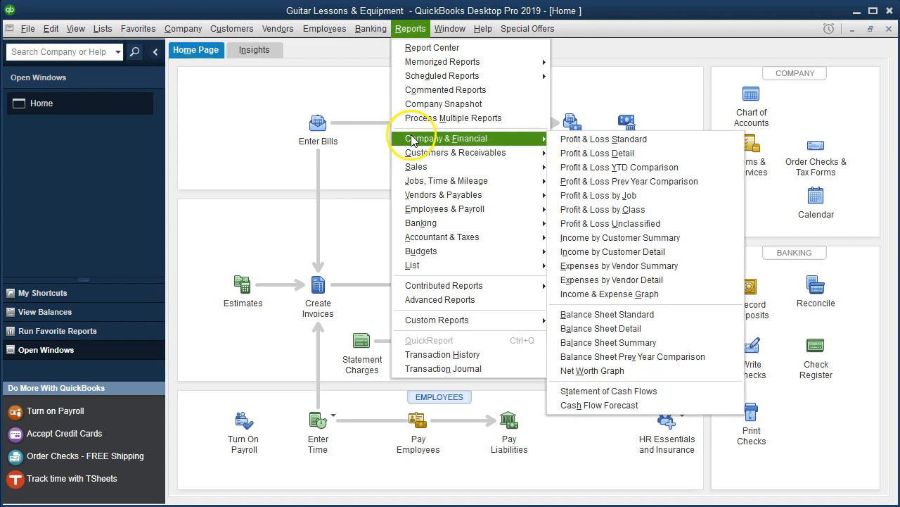
{"action": "left_click", "coordinate": [563, 139]}
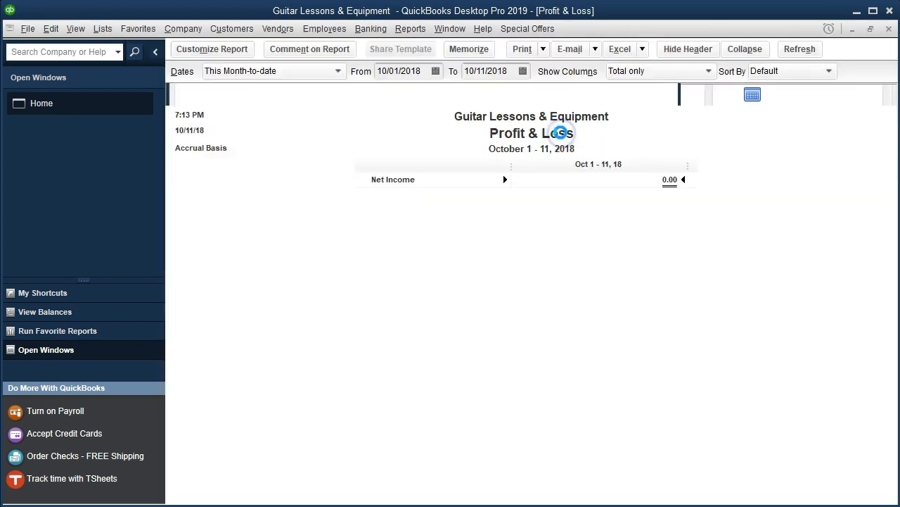
{"action": "type", "text": "01/01/2019"}
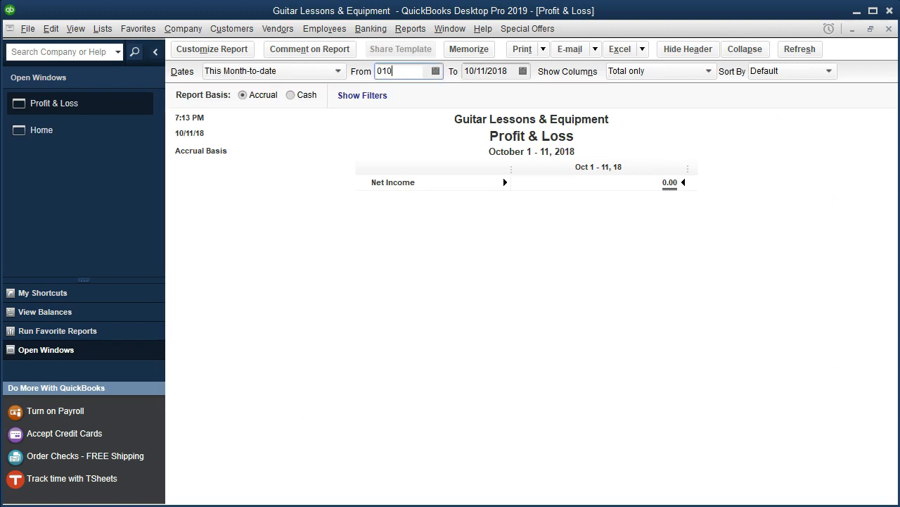
{"action": "key", "text": "Tab"}
{"action": "type", "text": "0"}
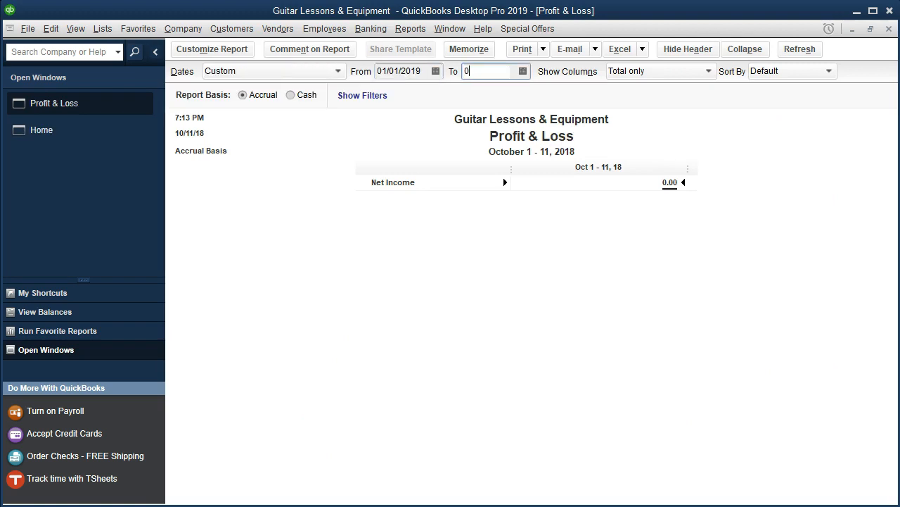
{"action": "type", "text": "1/31/2019"}
{"action": "key", "text": "Tab"}
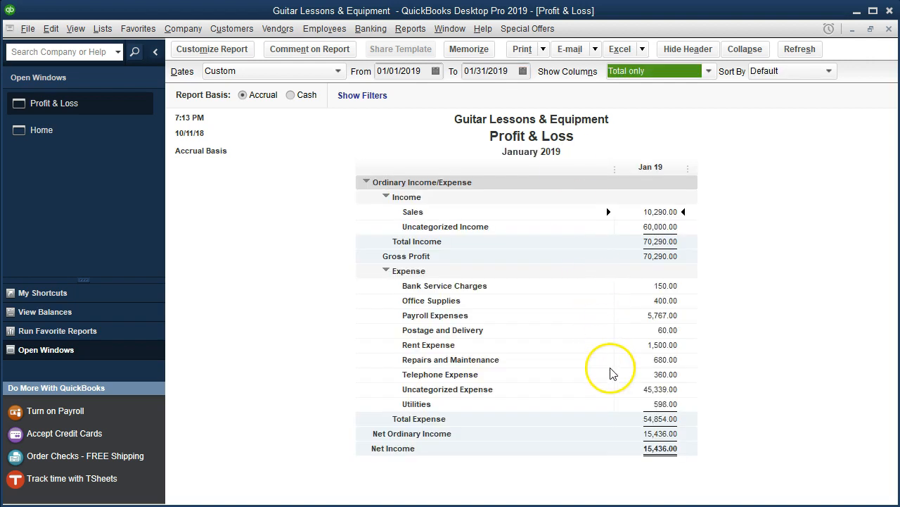
Open the transactions behind Payroll Expenses, review the paycheck detail of the first employee's salary entry, and return to the transaction list.
{"action": "left_click", "coordinate": [649, 318]}
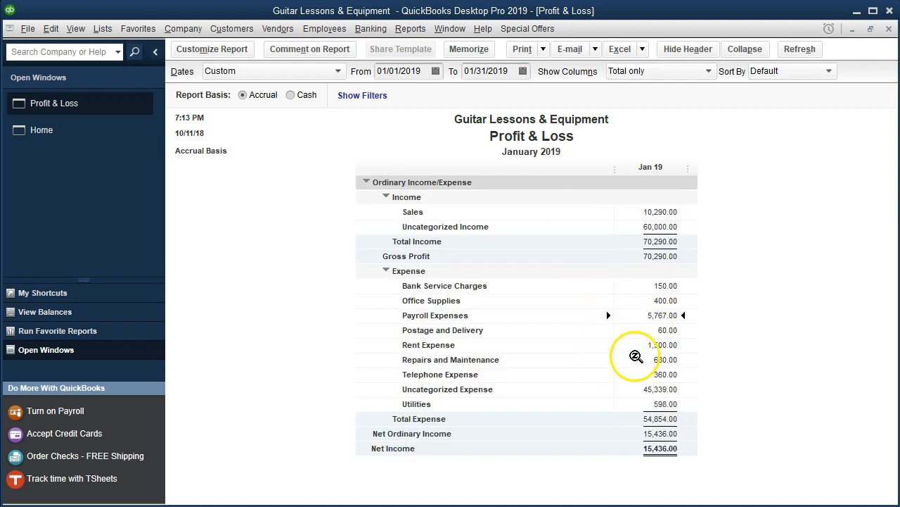
{"action": "double_click", "coordinate": [644, 316]}
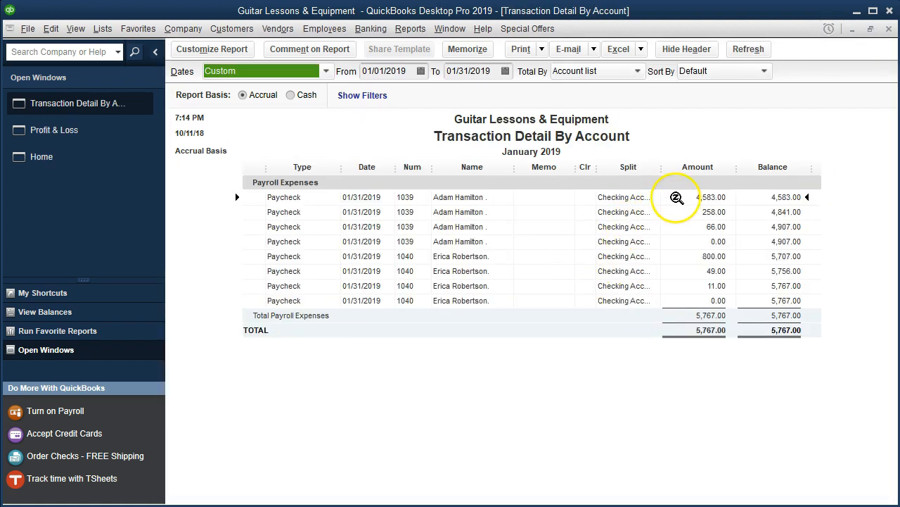
{"action": "left_click", "coordinate": [687, 197]}
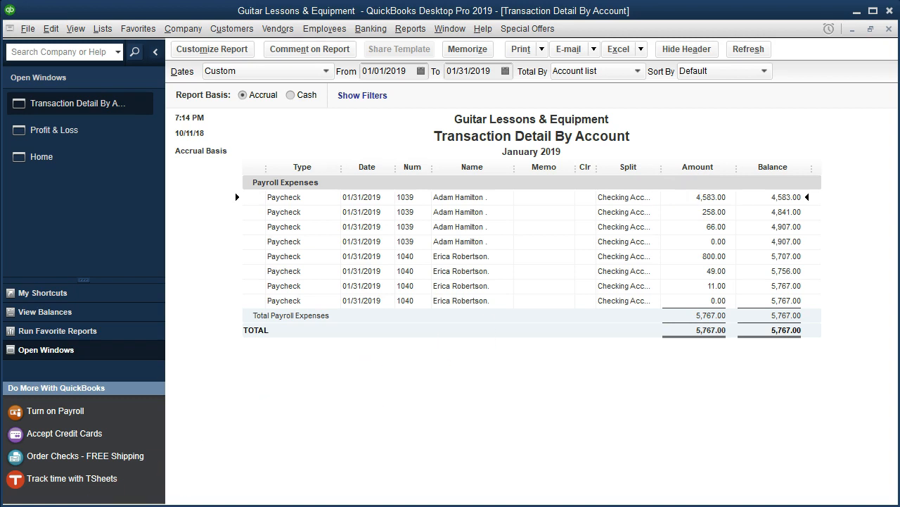
{"action": "double_click", "coordinate": [695, 198]}
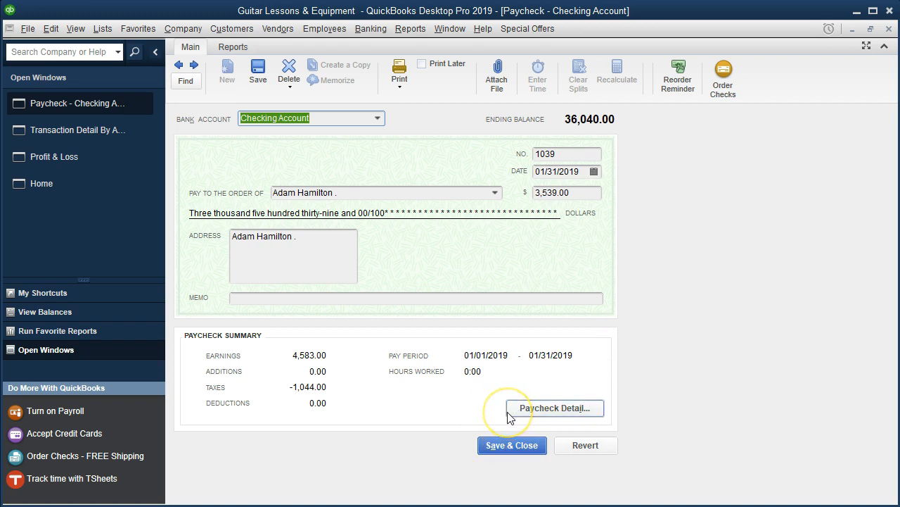
{"action": "left_click", "coordinate": [534, 408]}
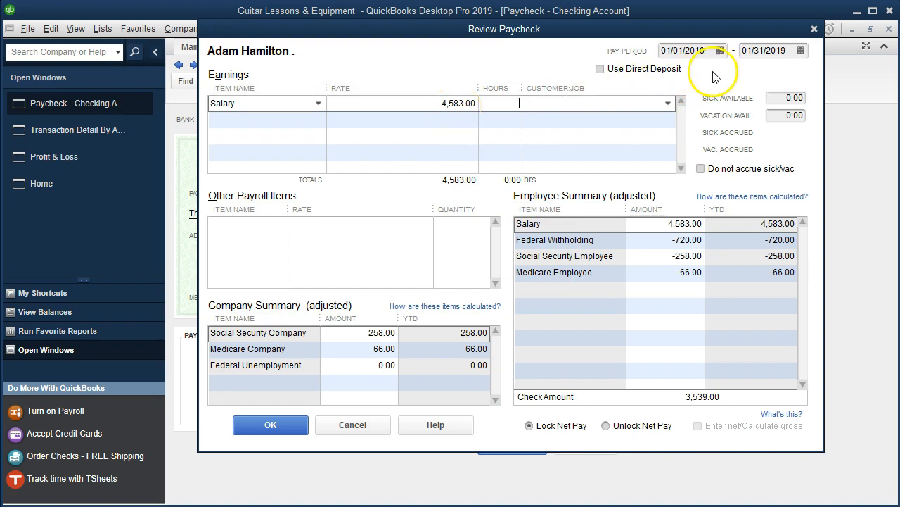
{"action": "left_click", "coordinate": [814, 29]}
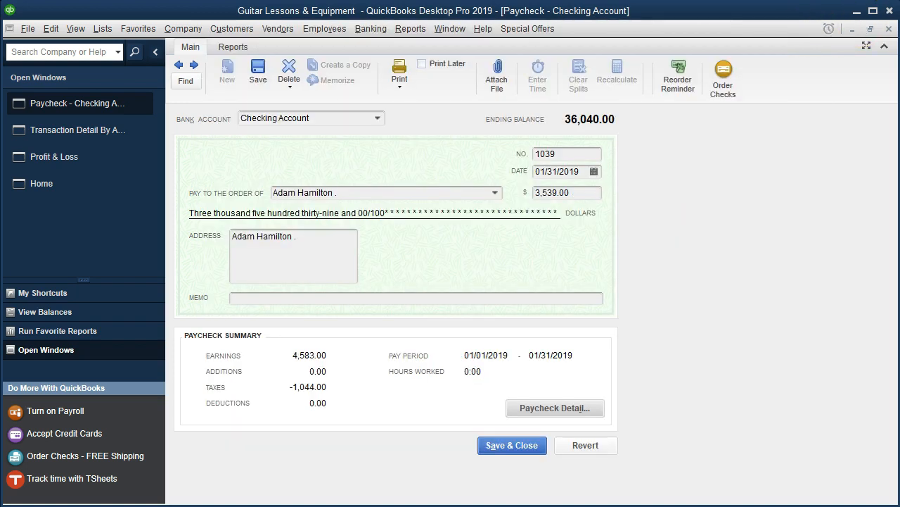
{"action": "left_click", "coordinate": [890, 30]}
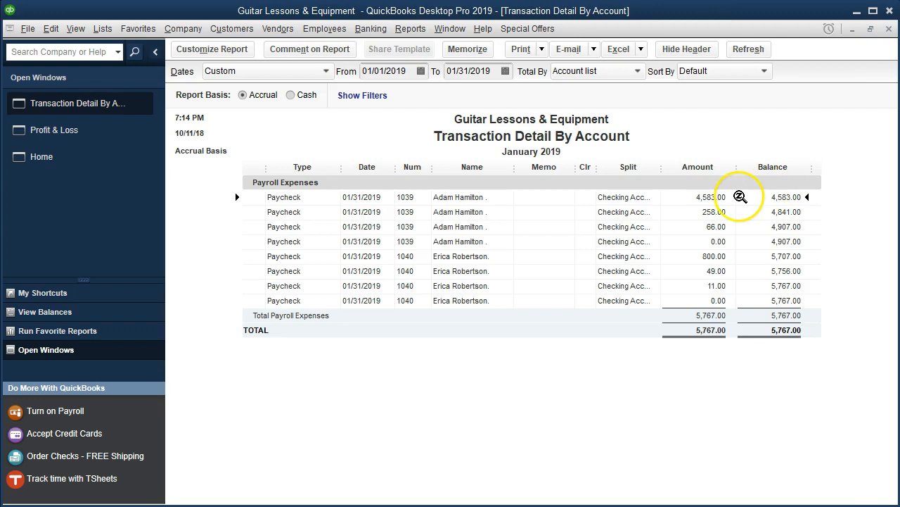
Examine the first employee's salary, Social Security and Medicare entries in the Payroll Expenses transaction detail.
{"action": "left_click", "coordinate": [714, 214]}
{"action": "left_click", "coordinate": [713, 222]}
{"action": "left_click", "coordinate": [710, 214]}
{"action": "left_click", "coordinate": [710, 223]}
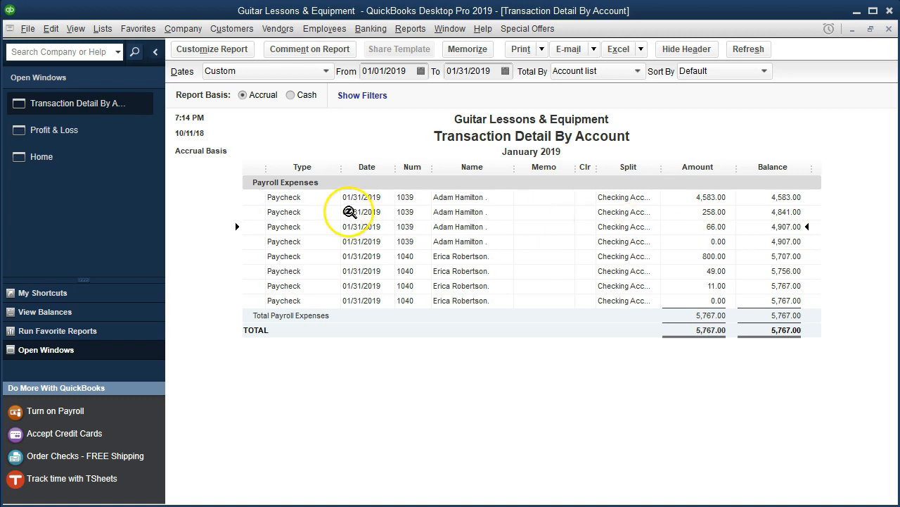
{"action": "left_click", "coordinate": [677, 199]}
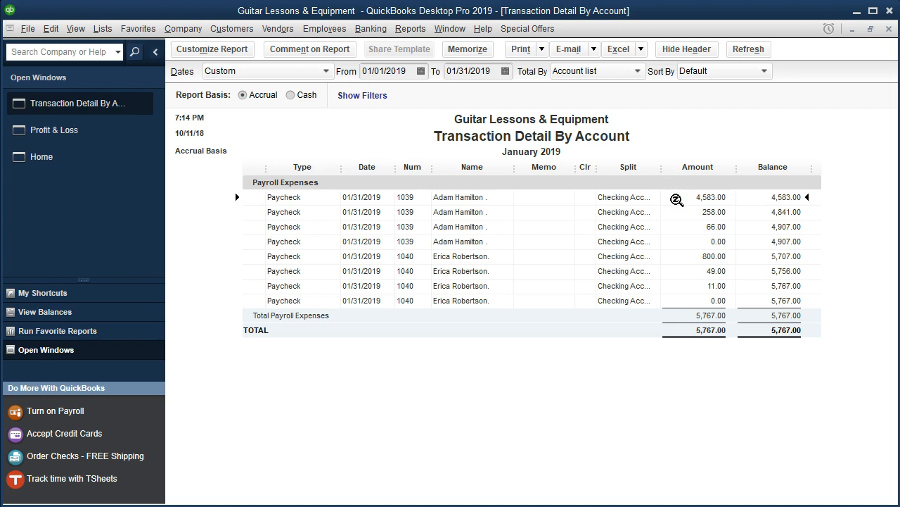
{"action": "left_click", "coordinate": [684, 227]}
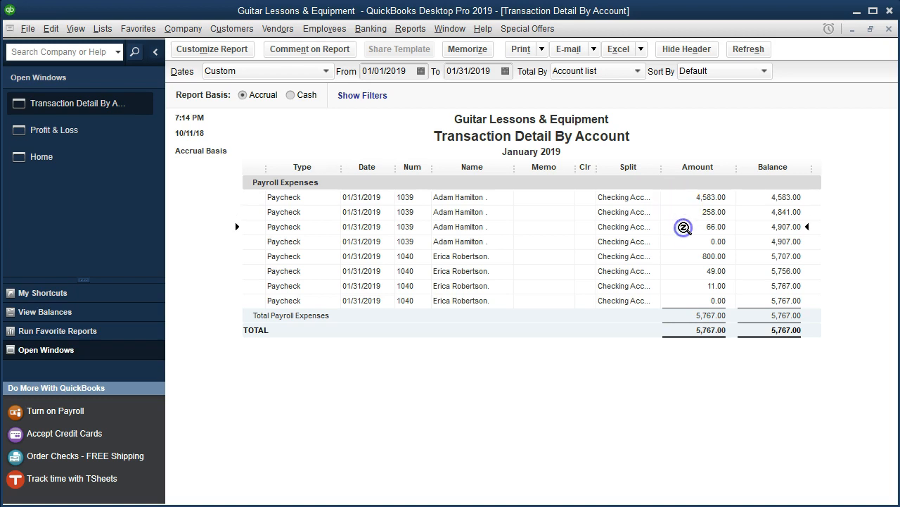
Examine the checks to the two employees in the January Uncategorized Expense transactions, and close the detail and Profit & Loss reports.
{"action": "left_click", "coordinate": [890, 31]}
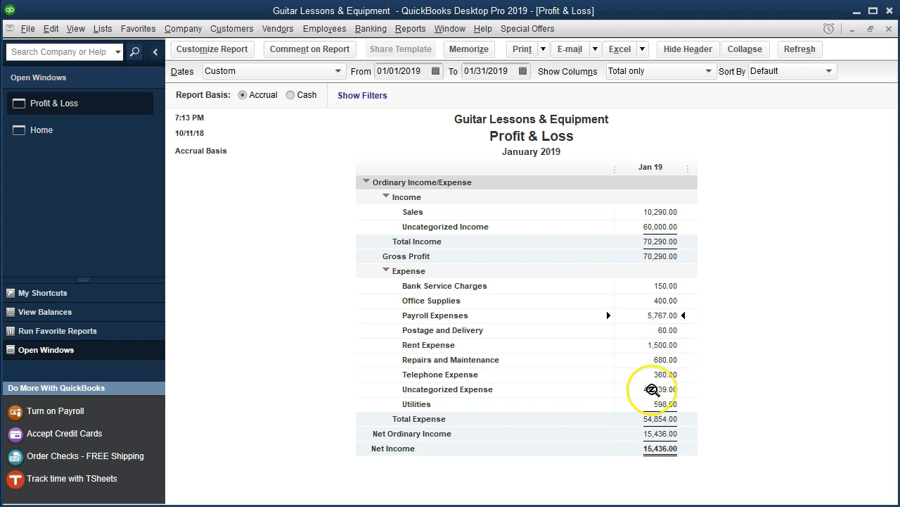
{"action": "double_click", "coordinate": [652, 390]}
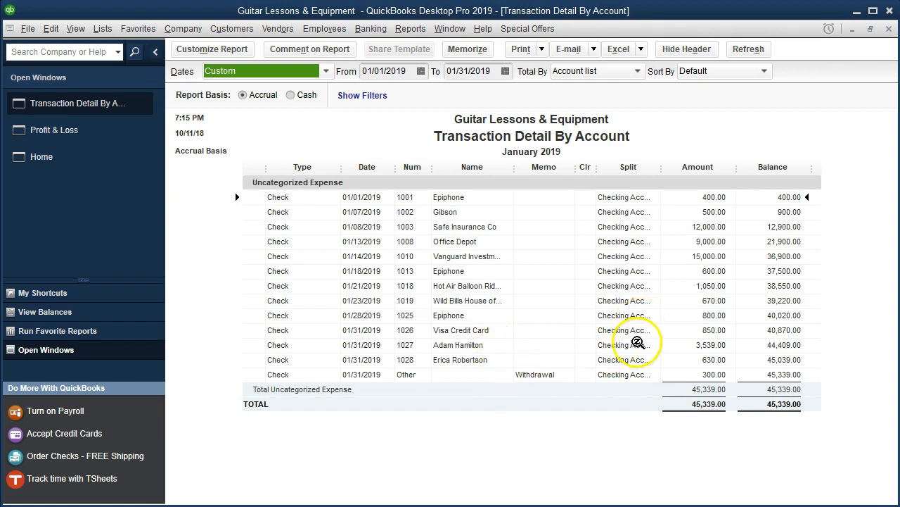
{"action": "left_click", "coordinate": [688, 345]}
{"action": "left_click", "coordinate": [692, 359]}
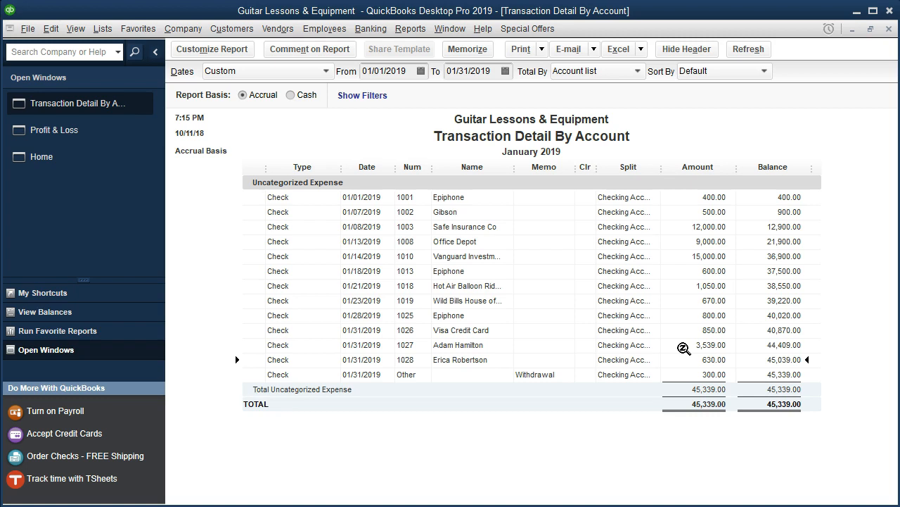
{"action": "left_click", "coordinate": [686, 349]}
{"action": "left_click", "coordinate": [889, 28]}
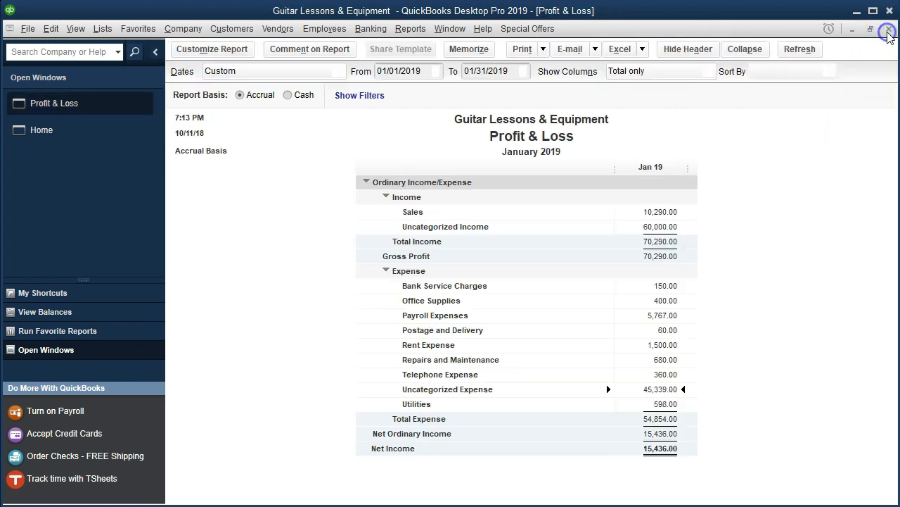
{"action": "left_click", "coordinate": [889, 29]}
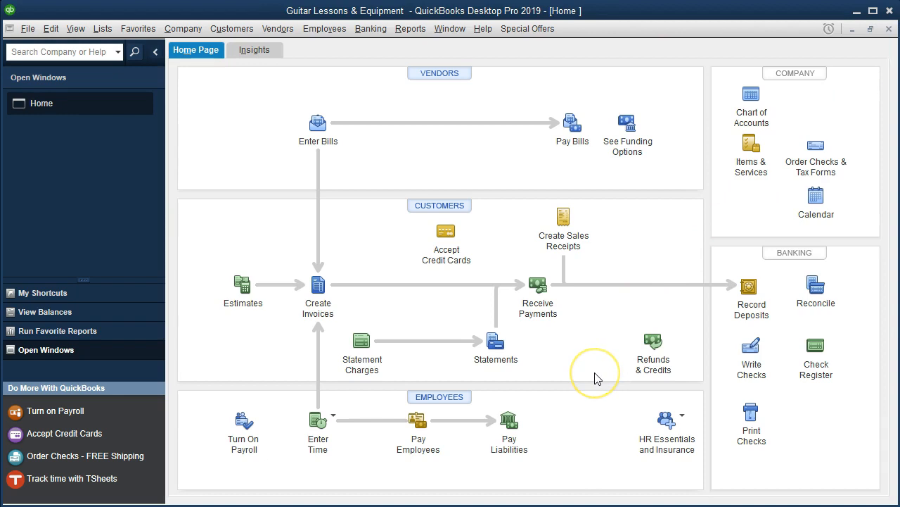
Start a payroll run for the period ending 02/28/2019 with check date 02/28/2019, and select both employees to be paid.
{"action": "left_click", "coordinate": [419, 423]}
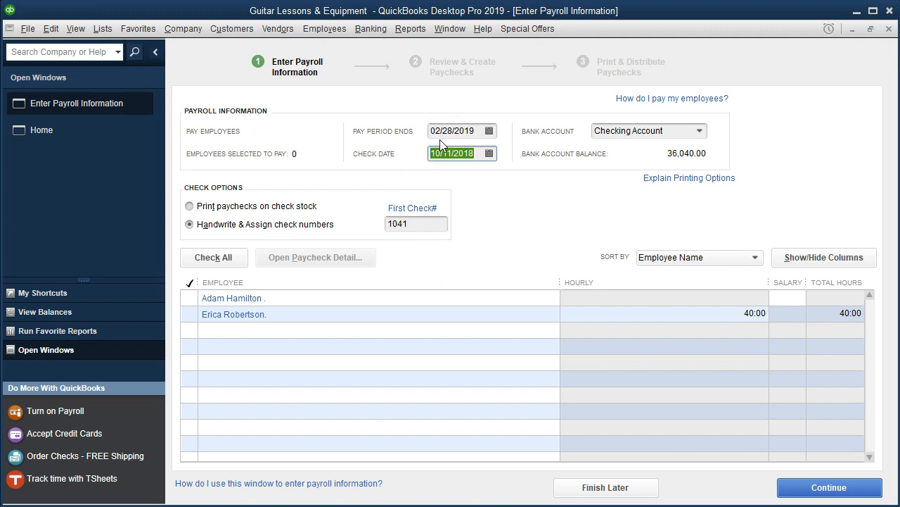
{"action": "type", "text": "02/28/2019"}
{"action": "key", "text": "Tab"}
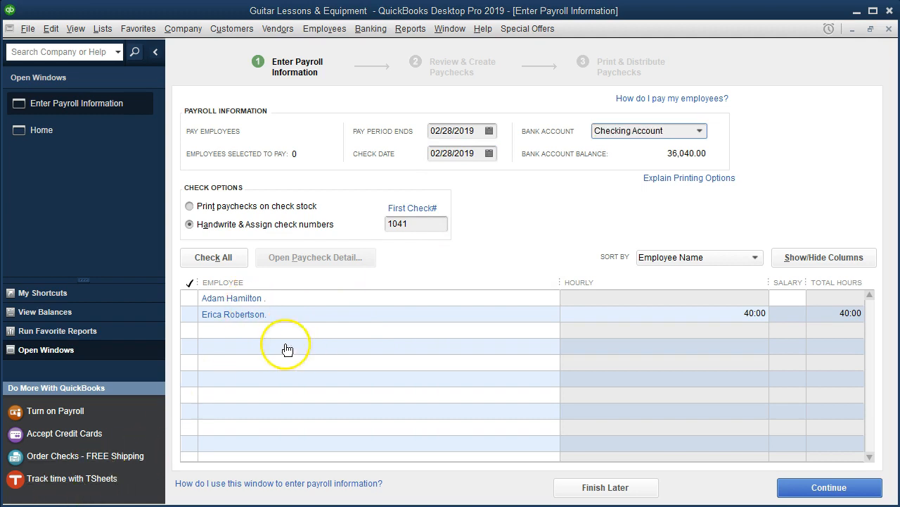
{"action": "double_click", "coordinate": [239, 299]}
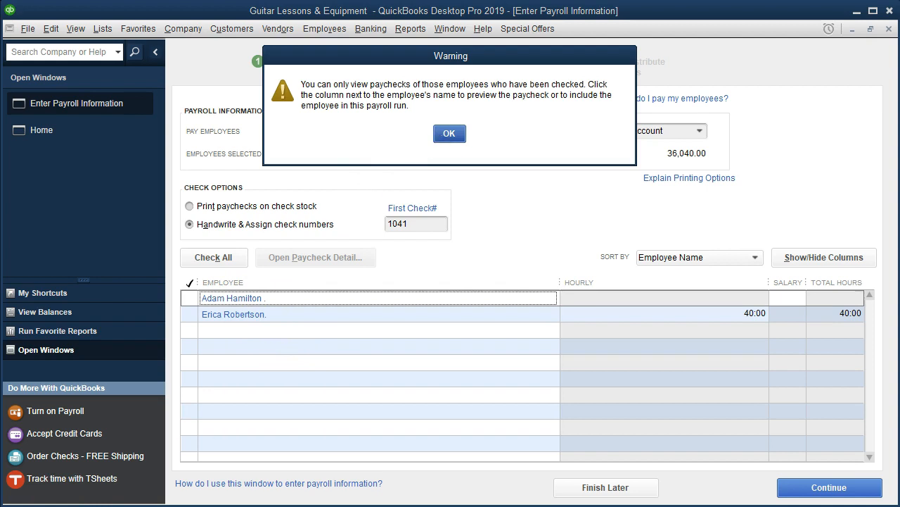
{"action": "key", "text": "Return"}
{"action": "left_click", "coordinate": [189, 298]}
{"action": "left_click", "coordinate": [189, 314]}
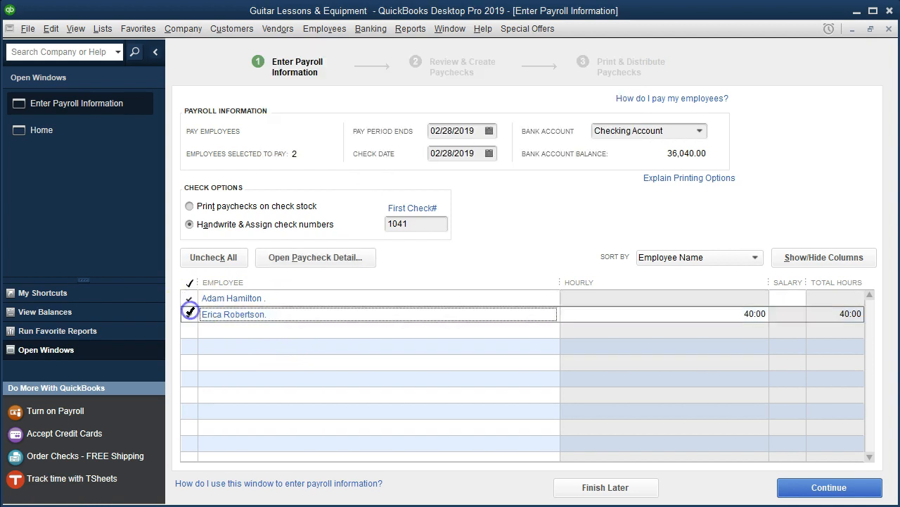
Open the first employee's paycheck and set the Salary rate to 4,583.00.
{"action": "double_click", "coordinate": [215, 298]}
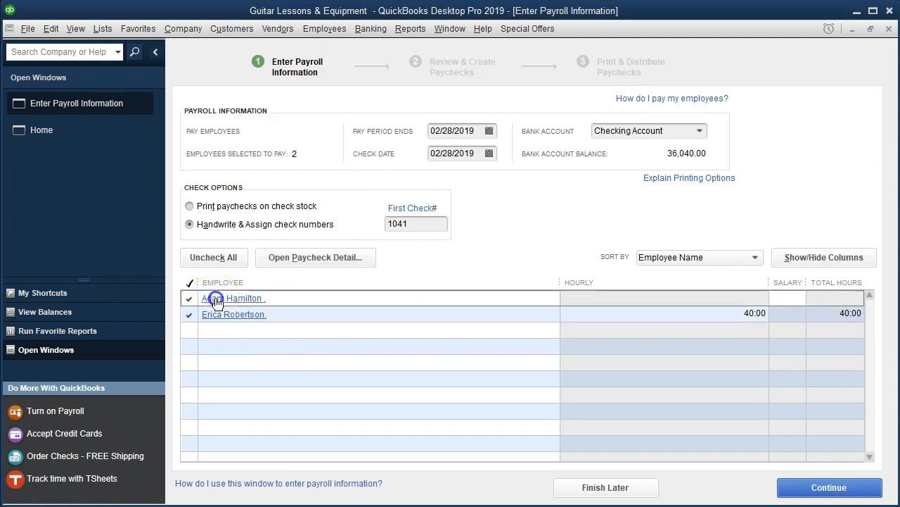
{"action": "left_click", "coordinate": [459, 100]}
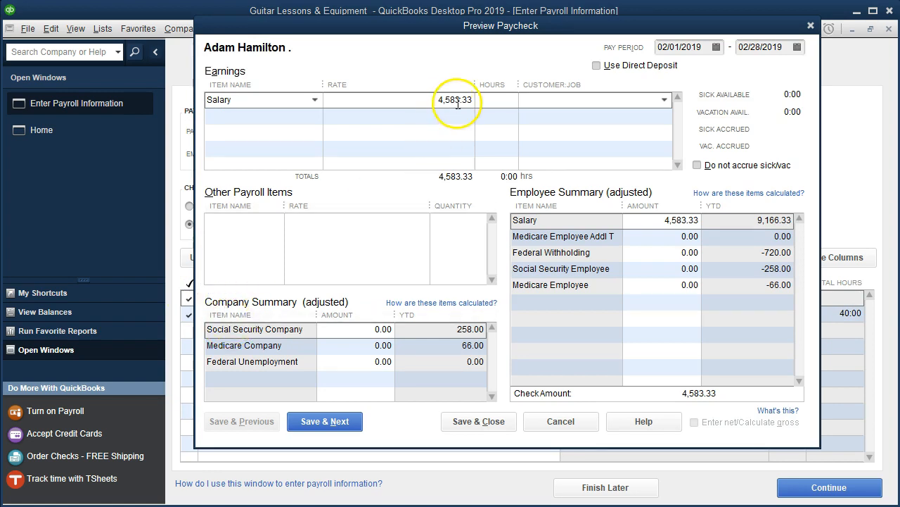
{"action": "key", "text": "Right"}
{"action": "key", "text": "Right"}
{"action": "key", "text": "BackSpace"}
{"action": "key", "text": "BackSpace"}
{"action": "type", "text": "0"}
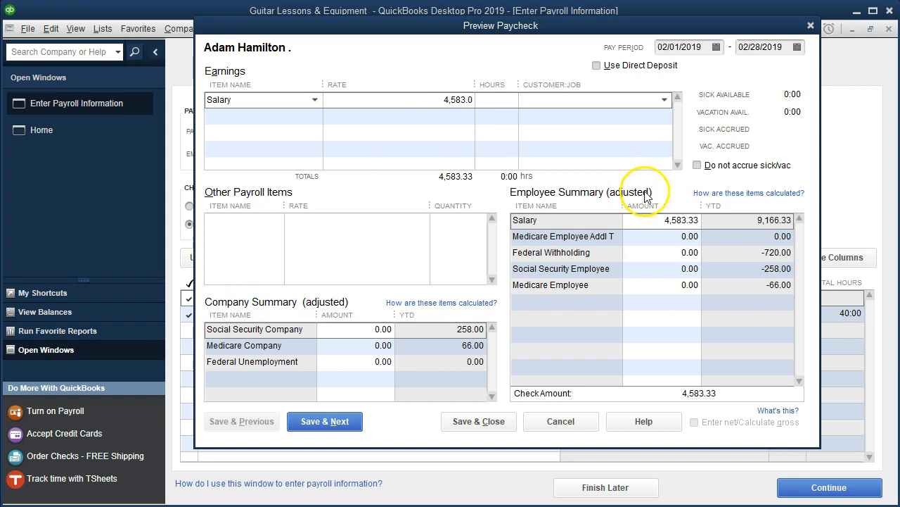
Enter the first employee's deductions: Federal Withholding -720.00, Social Security Employee -258.00 and Medicare Employee -66.00.
{"action": "left_click", "coordinate": [669, 258]}
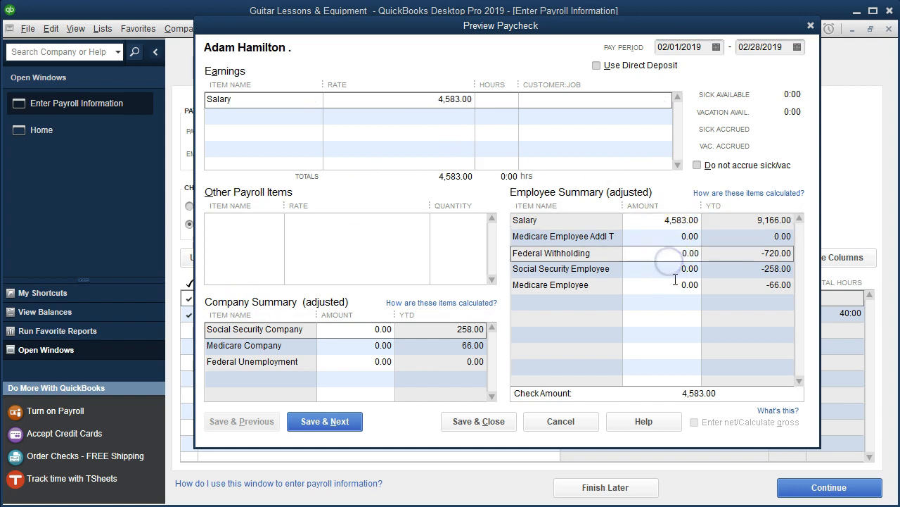
{"action": "left_click_drag", "start_coordinate": [670, 256], "coordinate": [727, 251]}
{"action": "type", "text": "-75"}
{"action": "type", "text": "0"}
{"action": "key", "text": "Tab"}
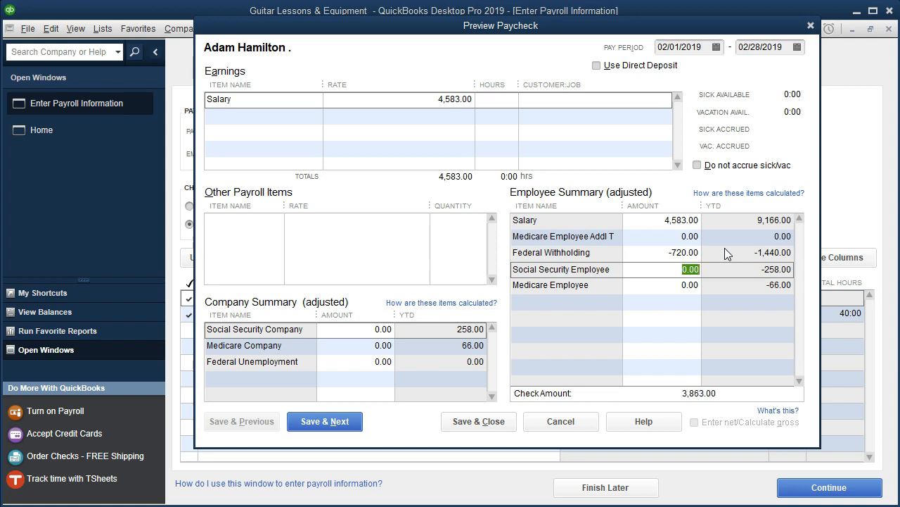
{"action": "type", "text": "-258"}
{"action": "key", "text": "Tab"}
{"action": "type", "text": "-66"}
{"action": "key", "text": "Tab"}
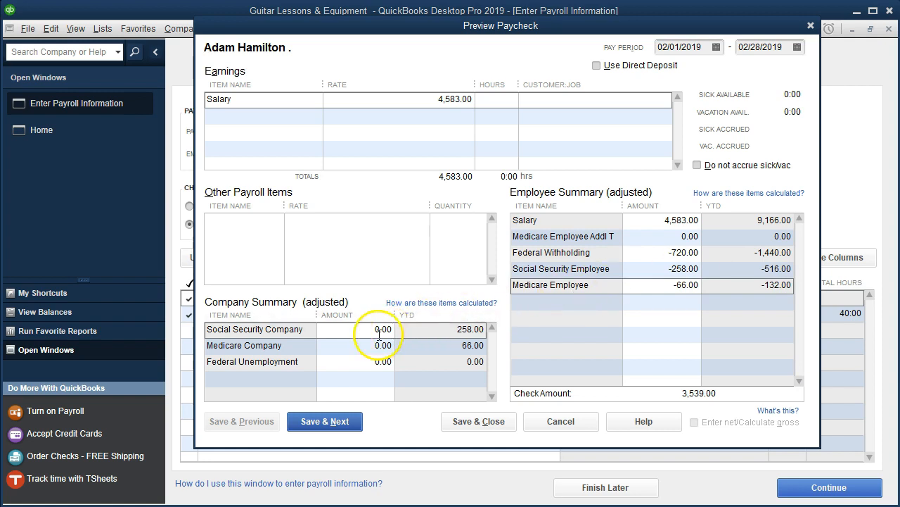
Set the first employee's company taxes to 258.00 Social Security and 66.00 Medicare, and save to continue with the second employee's paycheck.
{"action": "left_click", "coordinate": [380, 329]}
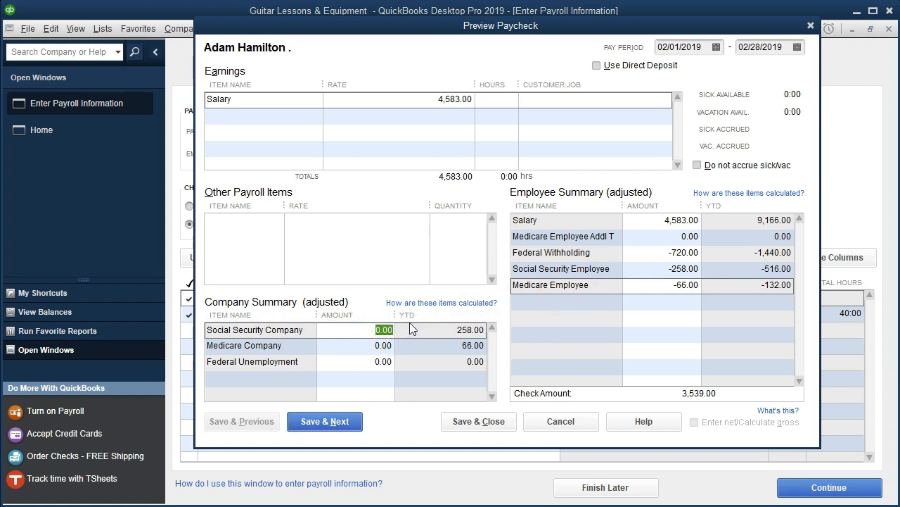
{"action": "type", "text": "258"}
{"action": "key", "text": "Tab"}
{"action": "type", "text": "66"}
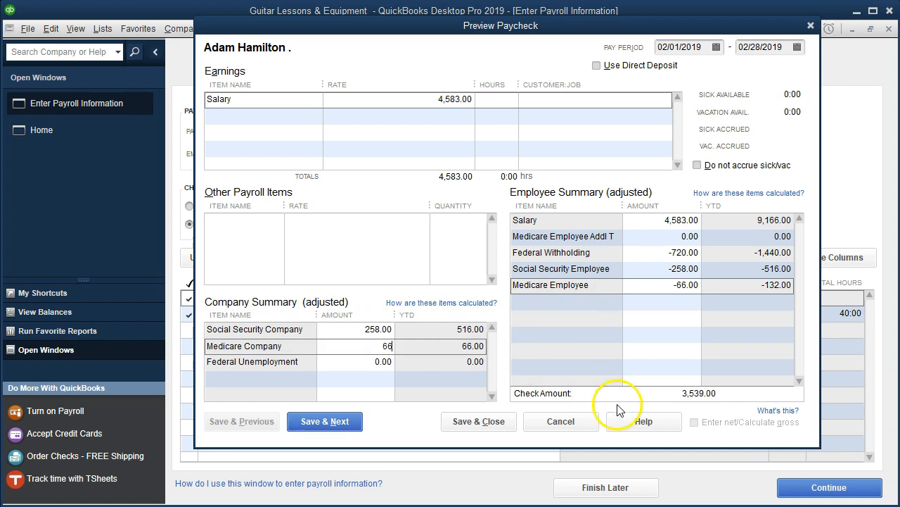
{"action": "left_click", "coordinate": [351, 421]}
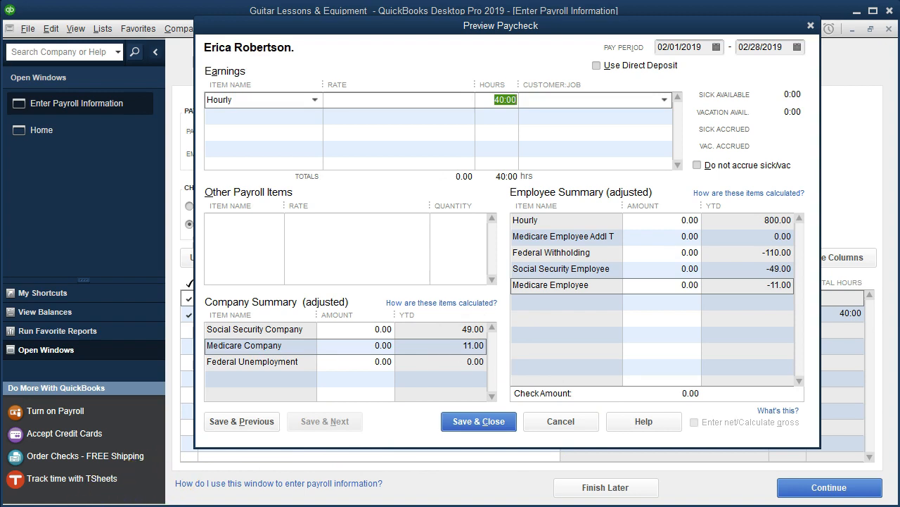
Set the second employee's Hourly rate to 20.00, keeping 40:00 hours.
{"action": "left_click", "coordinate": [434, 100]}
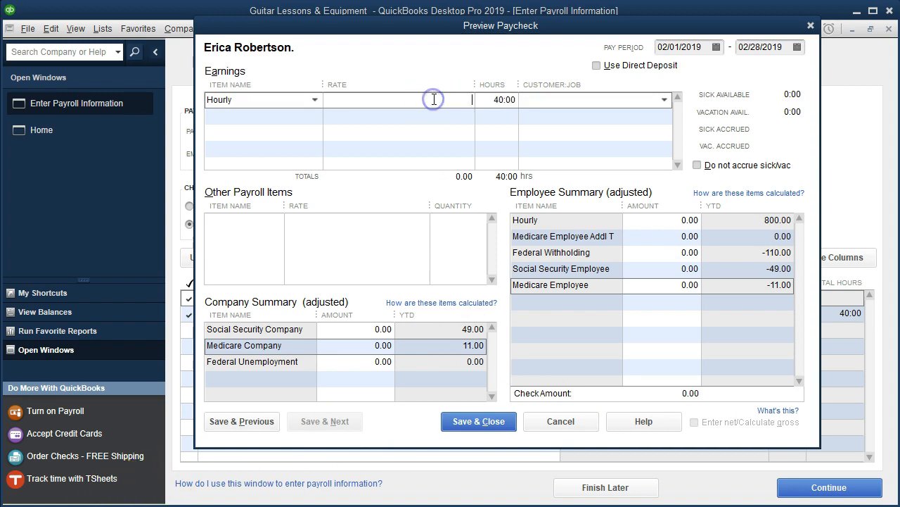
{"action": "type", "text": "20"}
{"action": "key", "text": "Tab"}
{"action": "left_click", "coordinate": [436, 119]}
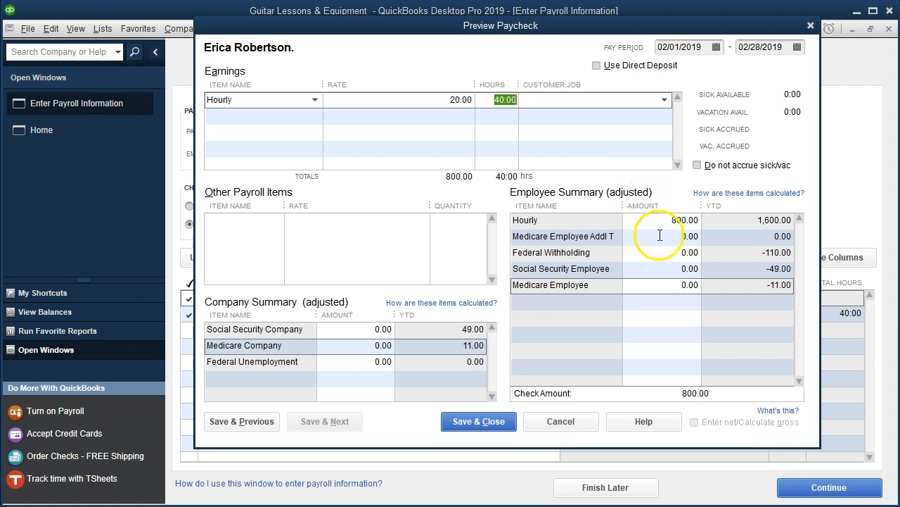
{"action": "left_click", "coordinate": [691, 236]}
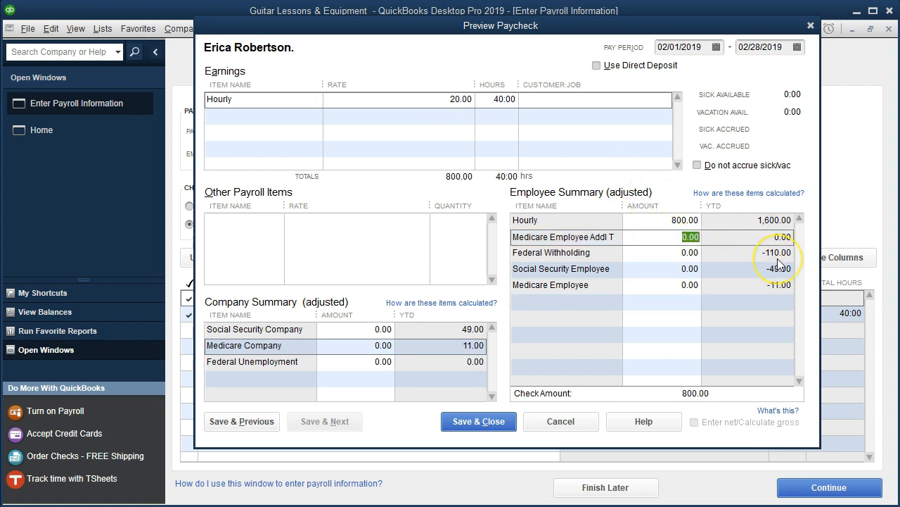
{"action": "type", "text": "-110"}
{"action": "key", "text": "Tab"}
{"action": "type", "text": "-49"}
{"action": "key", "text": "Tab"}
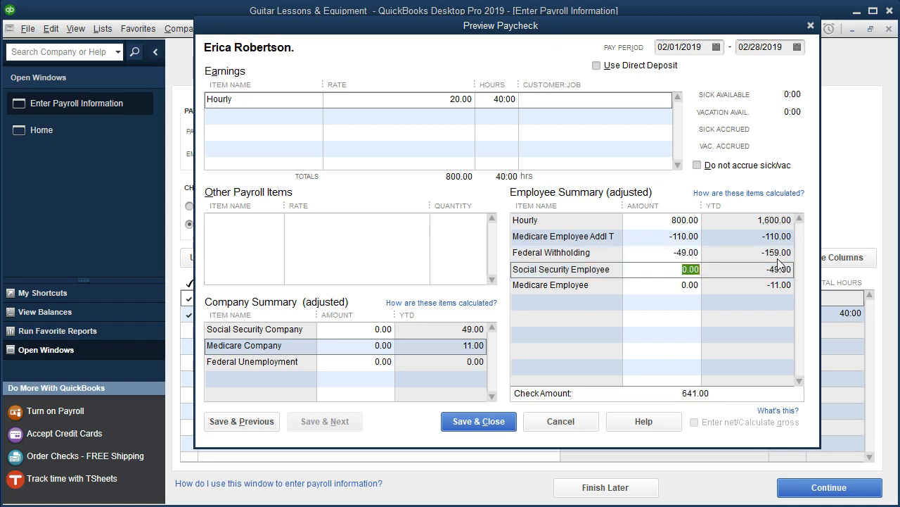
{"action": "left_click_drag", "start_coordinate": [667, 236], "coordinate": [773, 221]}
{"action": "key", "text": "BackSpace"}
Enter the second employee's deductions: Federal Withholding -110.00, Social Security Employee -49.00 and Medicare Employee -11.00.
{"action": "key", "text": "Tab"}
{"action": "type", "text": "-"}
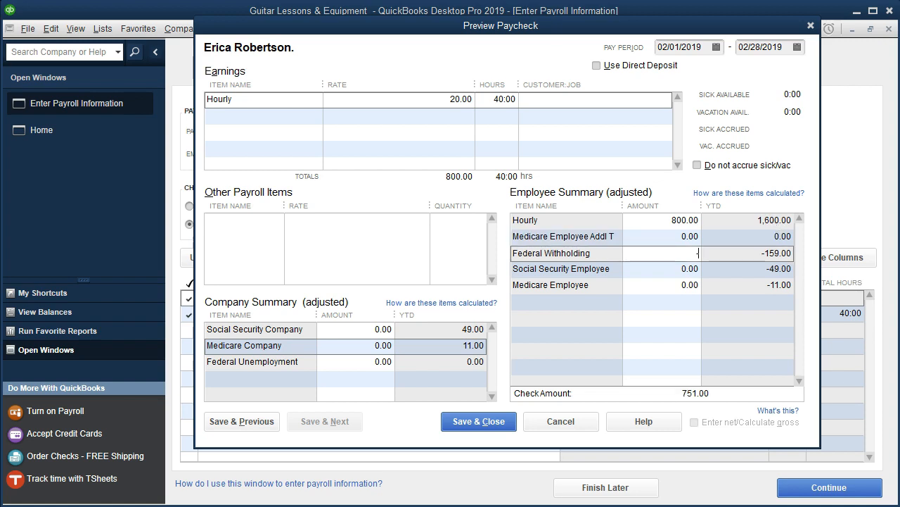
{"action": "type", "text": "110"}
{"action": "key", "text": "Tab"}
{"action": "type", "text": "-49"}
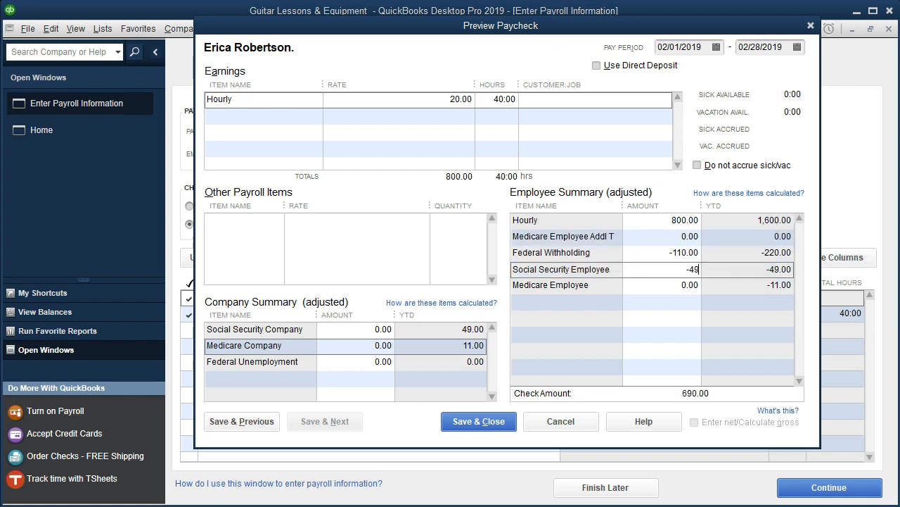
{"action": "key", "text": "Tab"}
{"action": "type", "text": "-11"}
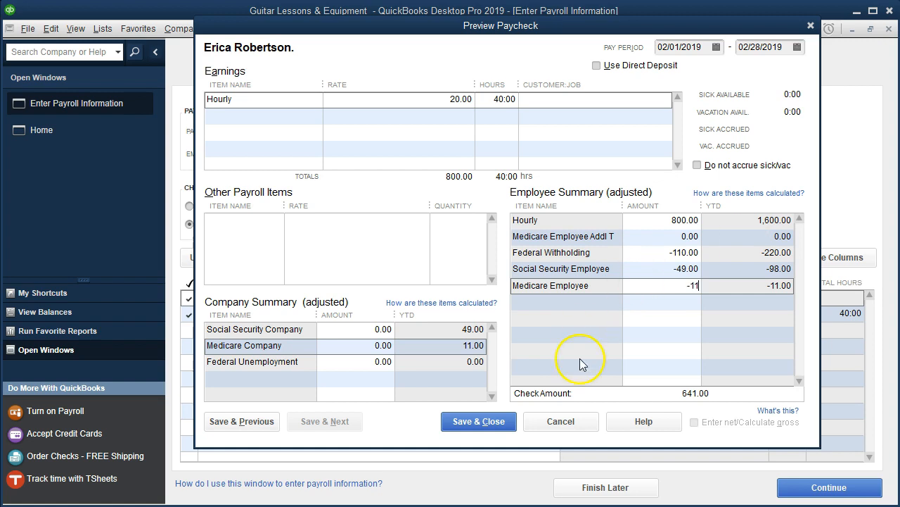
{"action": "key", "text": "Tab"}
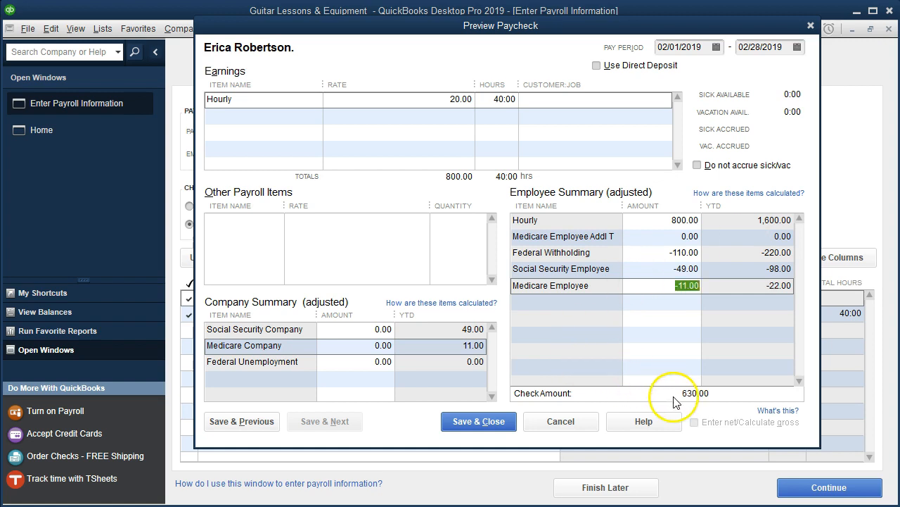
Set the second employee's company taxes to 49.00 Social Security and 11.00 Medicare, then save and close the paycheck.
{"action": "left_click", "coordinate": [380, 329]}
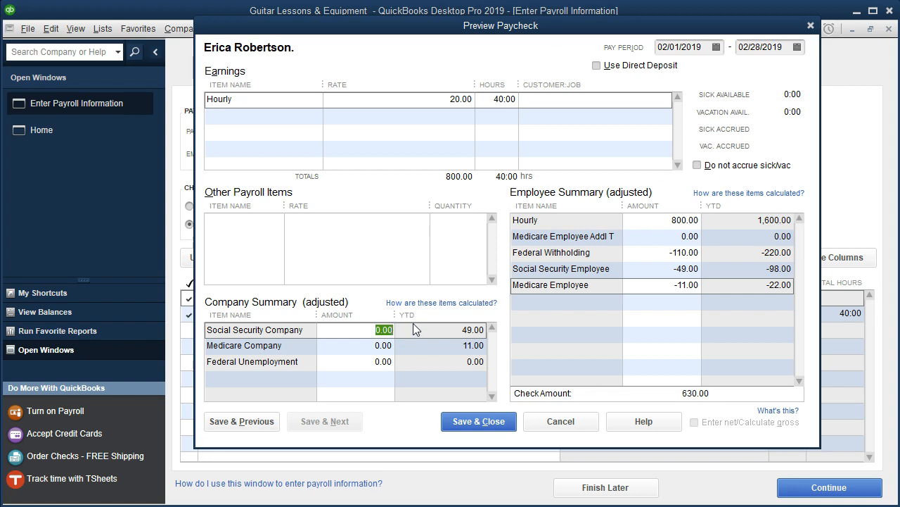
{"action": "type", "text": "49"}
{"action": "key", "text": "Tab"}
{"action": "type", "text": "11"}
{"action": "key", "text": "Tab"}
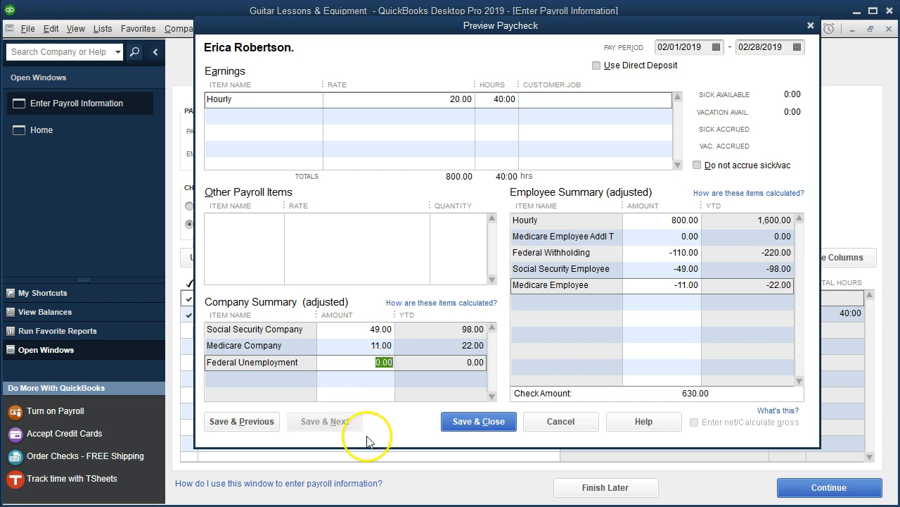
{"action": "left_click", "coordinate": [450, 422]}
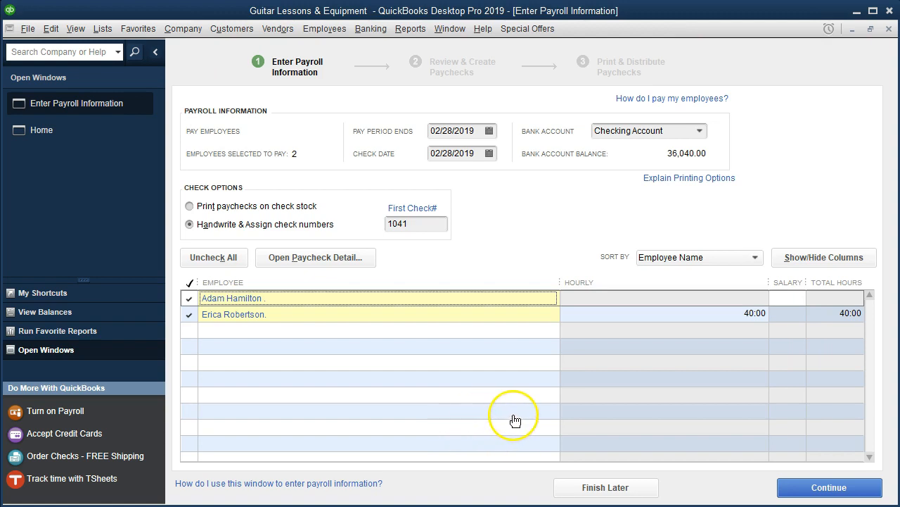
Proceed to the payroll review and create both employees' 02/28/2019 paychecks.
{"action": "left_click", "coordinate": [783, 482]}
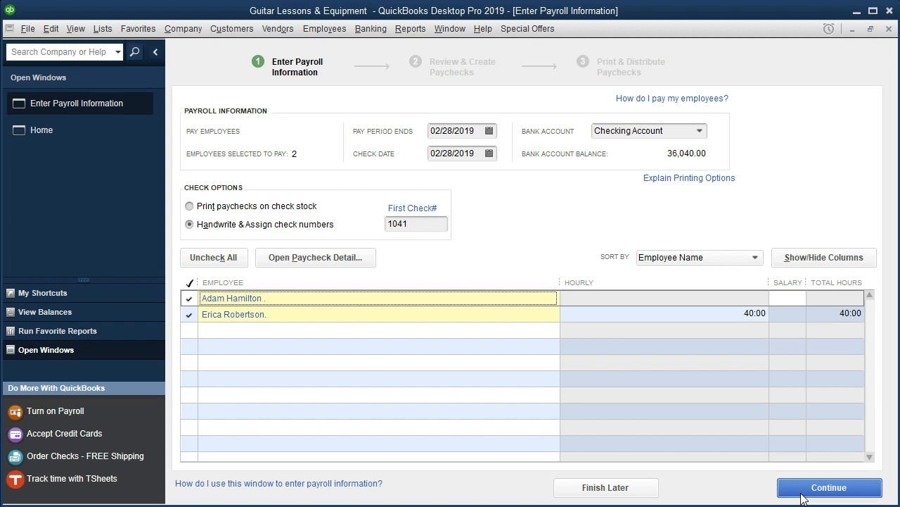
{"action": "left_click", "coordinate": [802, 497]}
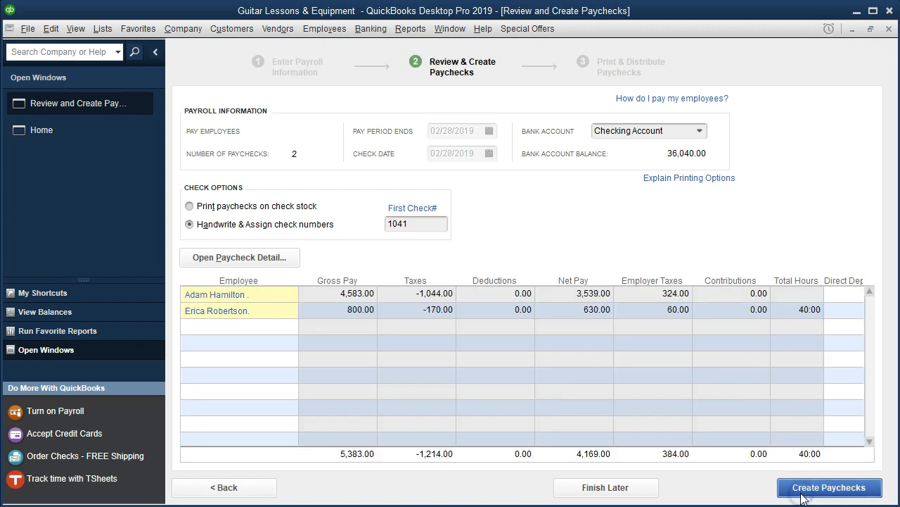
{"action": "left_click", "coordinate": [800, 494]}
Preview the 02/28/2019 pay stubs, enlarge the first employee's stub, and leave the preview without printing.
{"action": "left_click", "coordinate": [617, 284]}
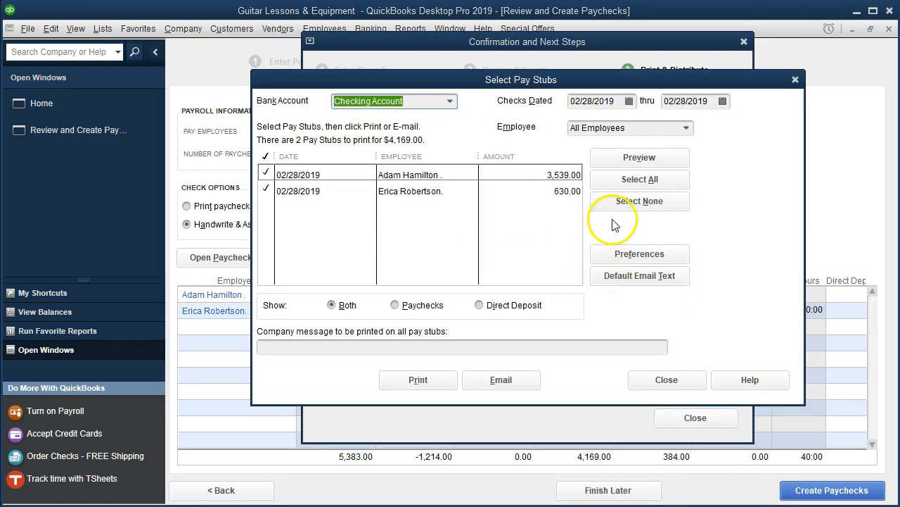
{"action": "left_click", "coordinate": [626, 161]}
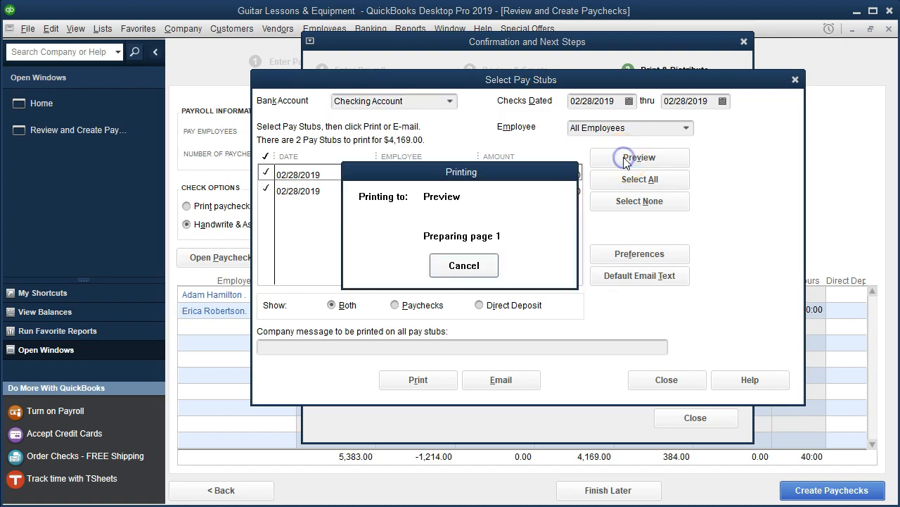
{"action": "left_click", "coordinate": [303, 230]}
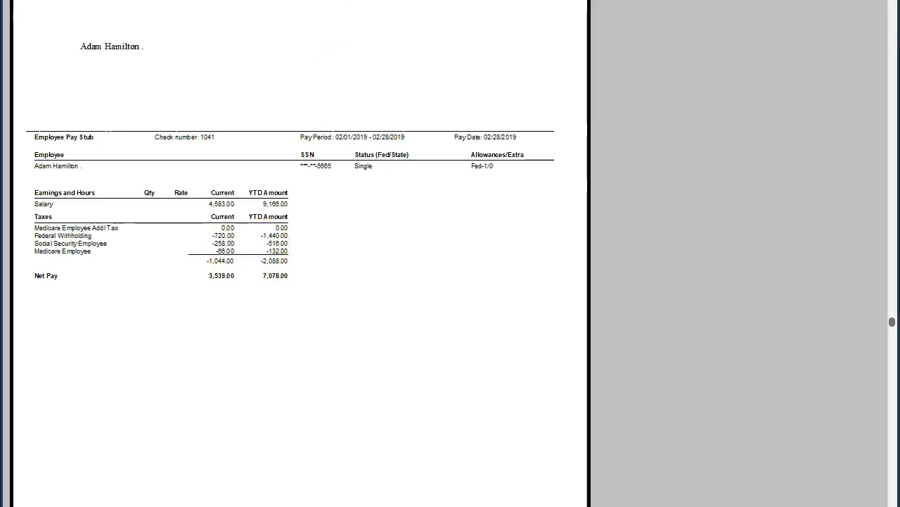
{"action": "left_click", "coordinate": [359, 1]}
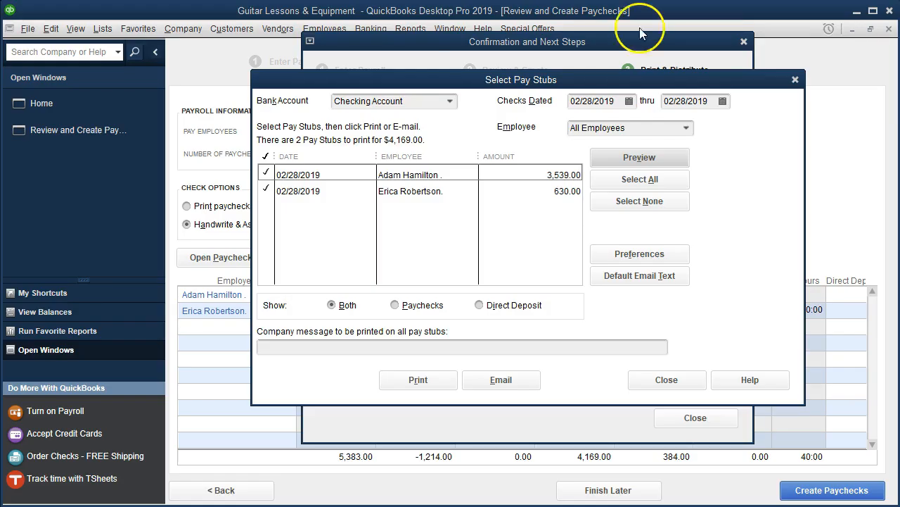
Close the pay stub and payroll confirmation windows and open the standard Profit & Loss report.
{"action": "left_click", "coordinate": [795, 80]}
{"action": "left_click", "coordinate": [743, 42]}
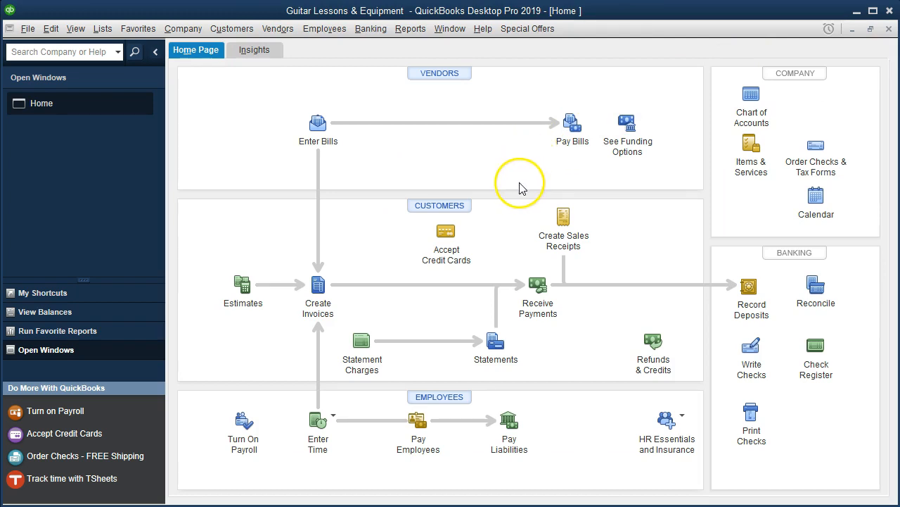
{"action": "left_click", "coordinate": [410, 29]}
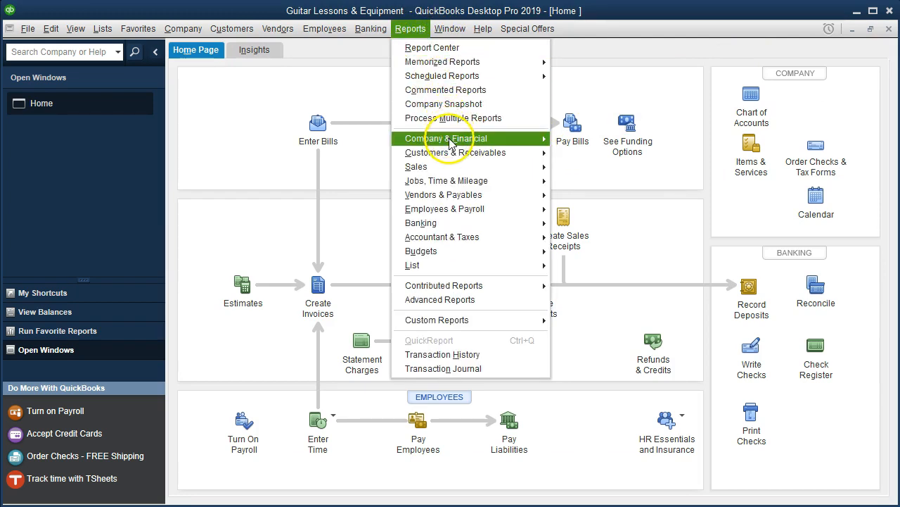
{"action": "mouse_move", "coordinate": [524, 139]}
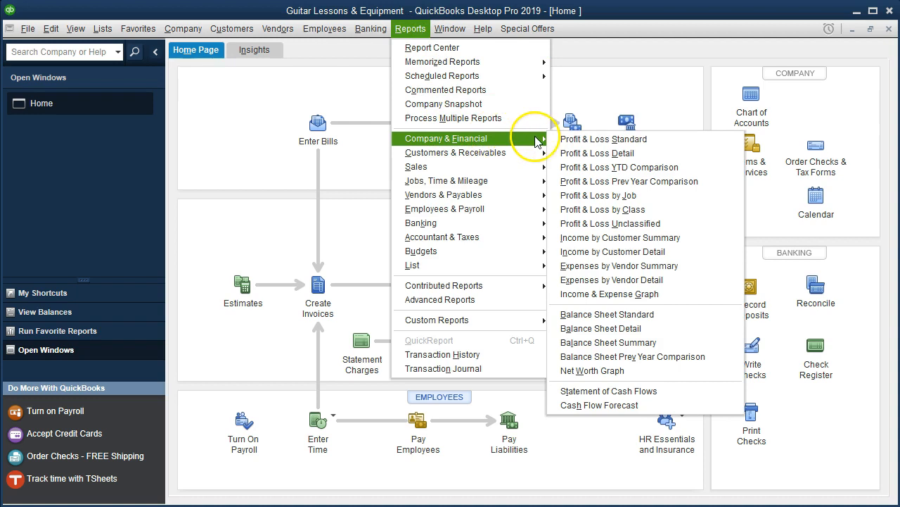
{"action": "left_click", "coordinate": [658, 146]}
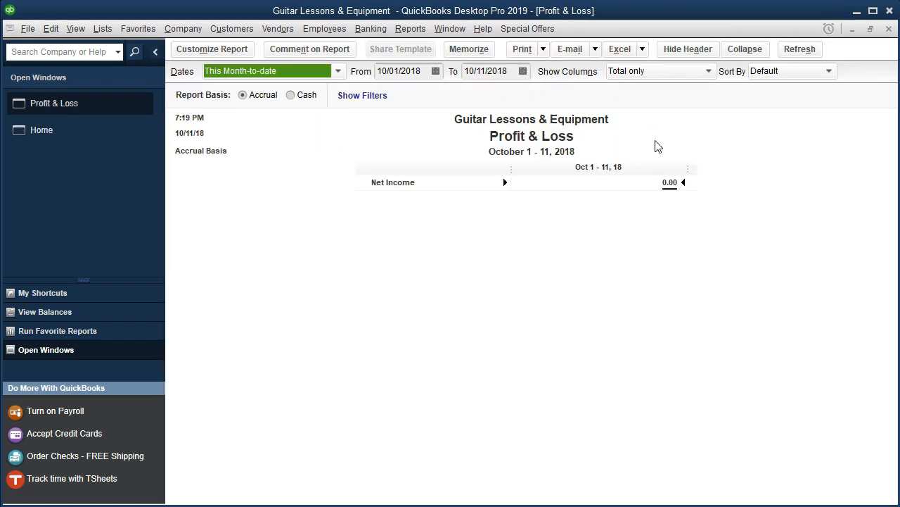
Set the Profit & Loss date range to 01/01/2019 through 01/31/2019.
{"action": "key", "text": "Tab"}
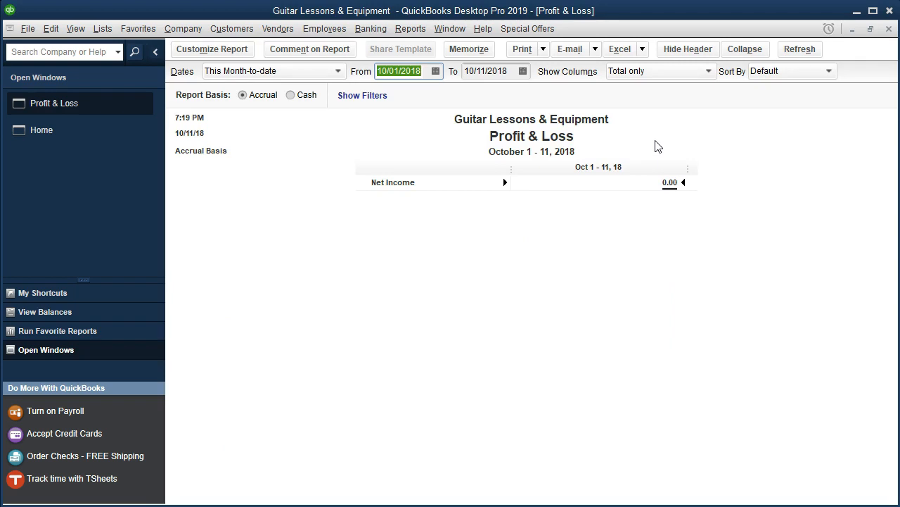
{"action": "type", "text": "010119"}
{"action": "key", "text": "Tab"}
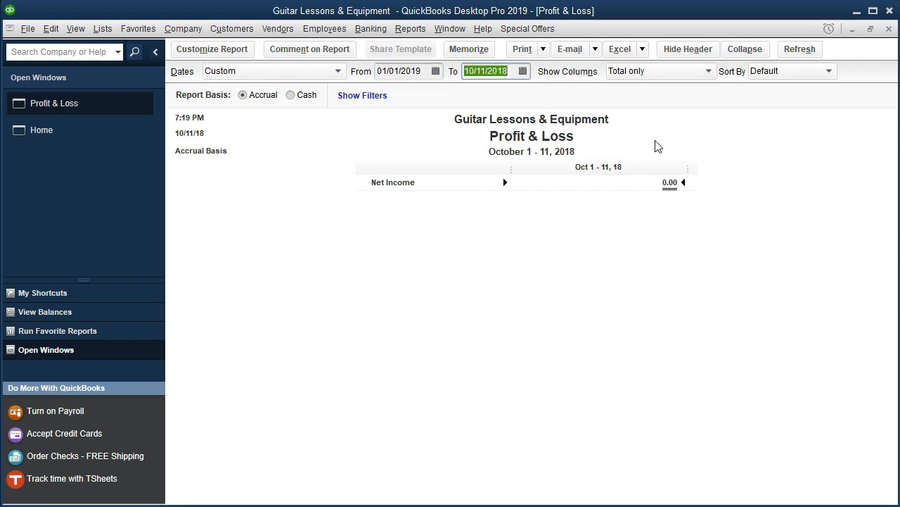
{"action": "type", "text": "013119"}
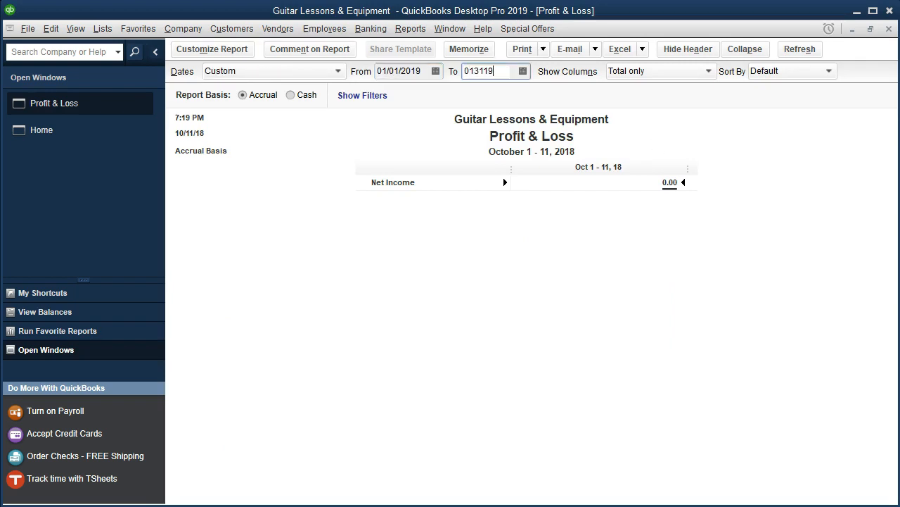
{"action": "key", "text": "Tab"}
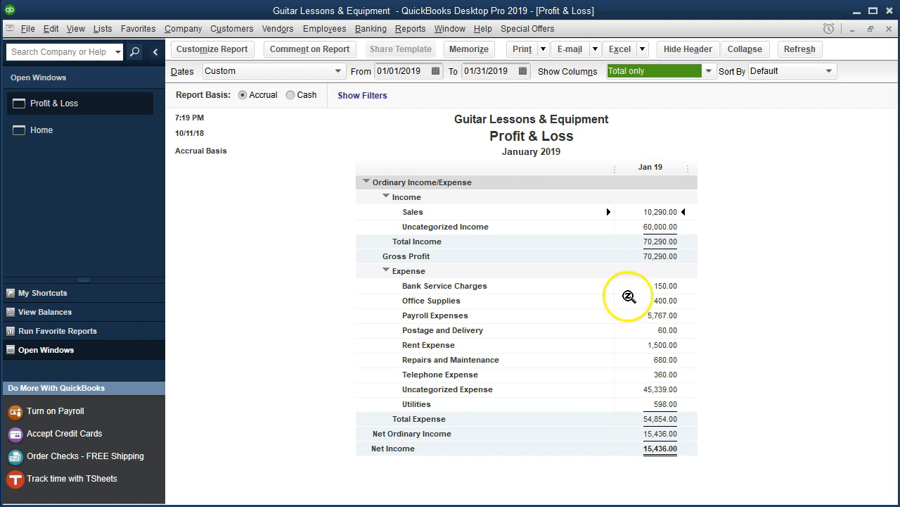
Extend the Profit & Loss report's end date to 02/28/2019.
{"action": "left_click", "coordinate": [515, 72]}
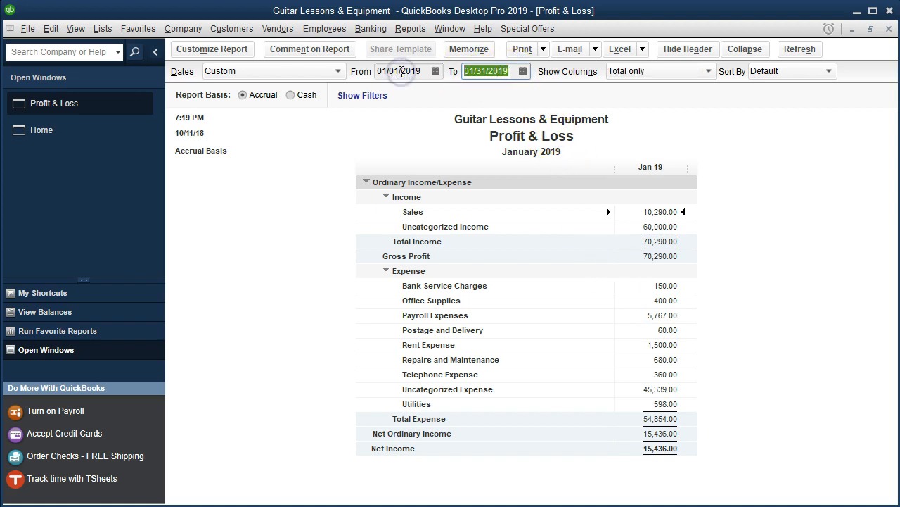
{"action": "type", "text": "02"}
{"action": "type", "text": "/28/2019"}
{"action": "key", "text": "Tab"}
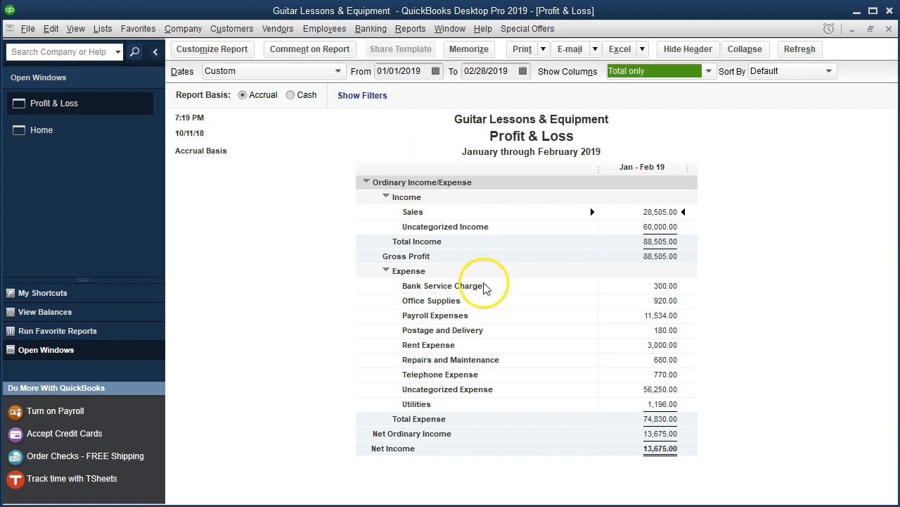
Examine the transactions behind the Payroll Expenses amount and return to the Profit & Loss report.
{"action": "left_click", "coordinate": [501, 315]}
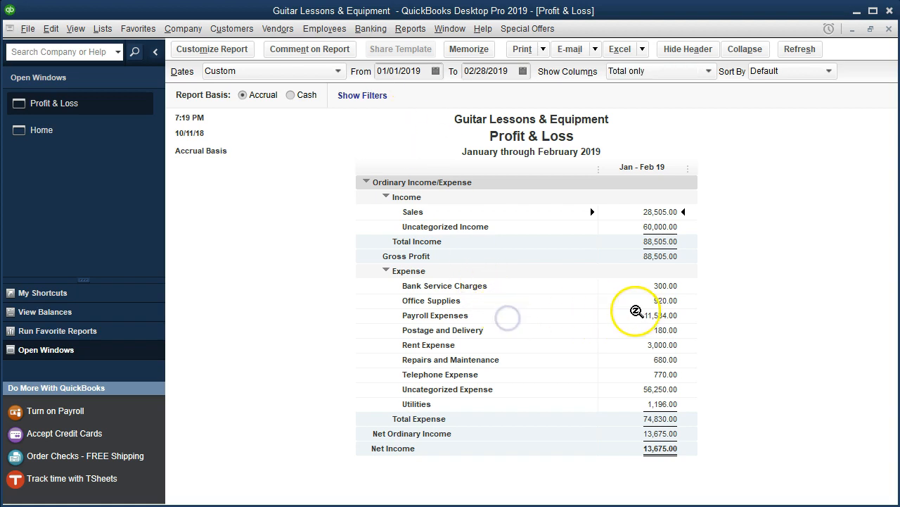
{"action": "double_click", "coordinate": [639, 314]}
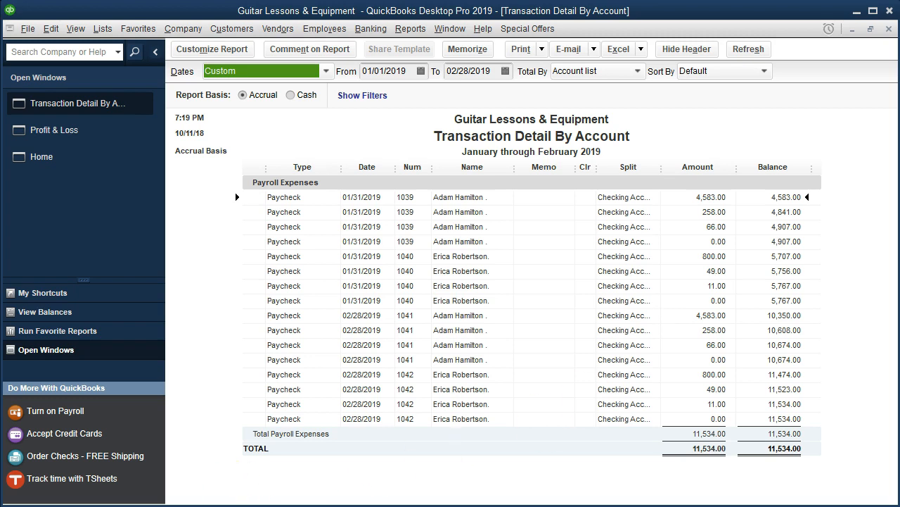
{"action": "left_click", "coordinate": [889, 29]}
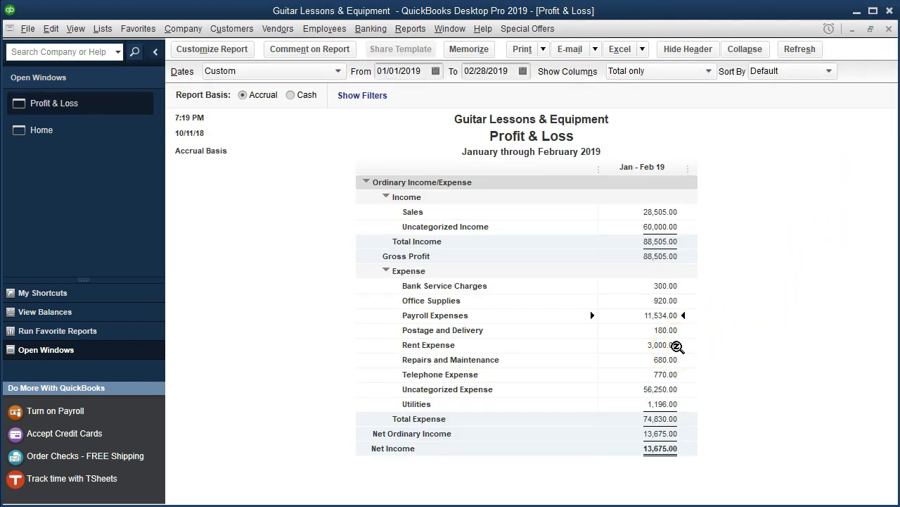
Open the Uncategorized Expense transaction detail and check the 01/31/2019 employee checks 1027 and 1028 for duplicates.
{"action": "double_click", "coordinate": [661, 390]}
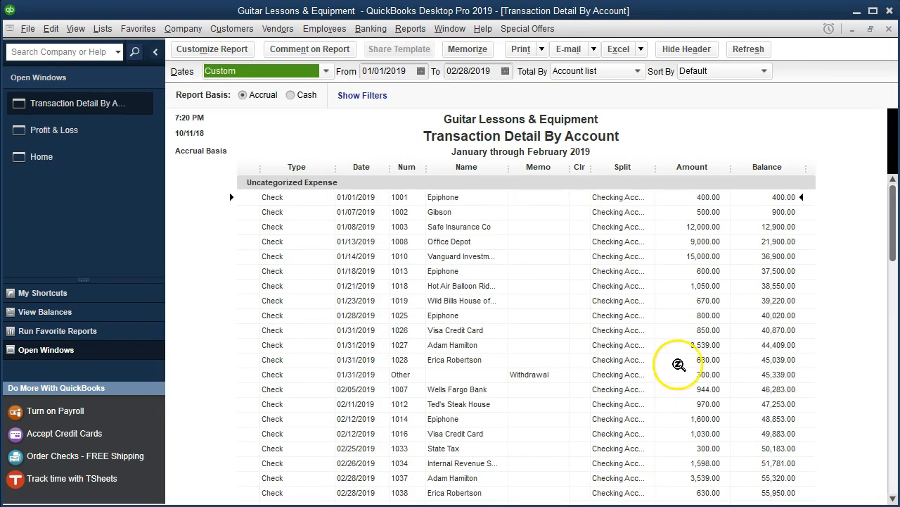
{"action": "left_click", "coordinate": [692, 345]}
{"action": "left_click", "coordinate": [693, 360]}
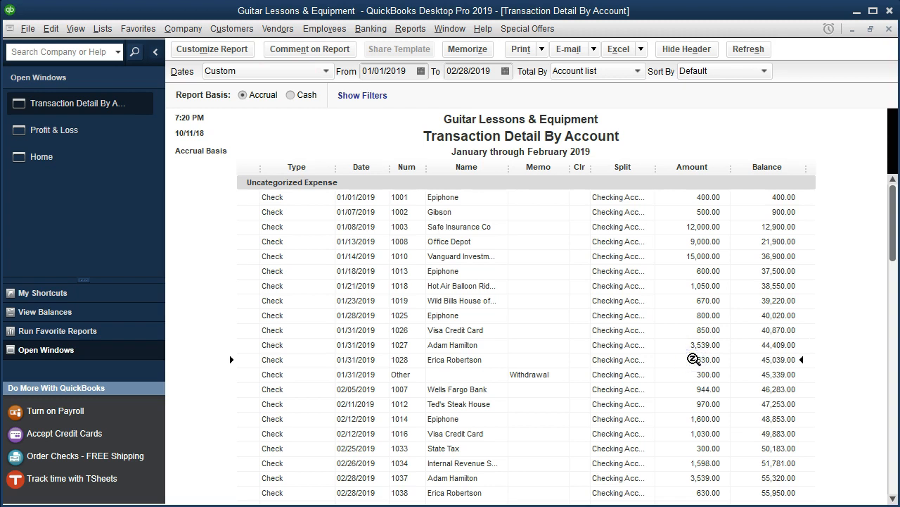
{"action": "left_click", "coordinate": [692, 344]}
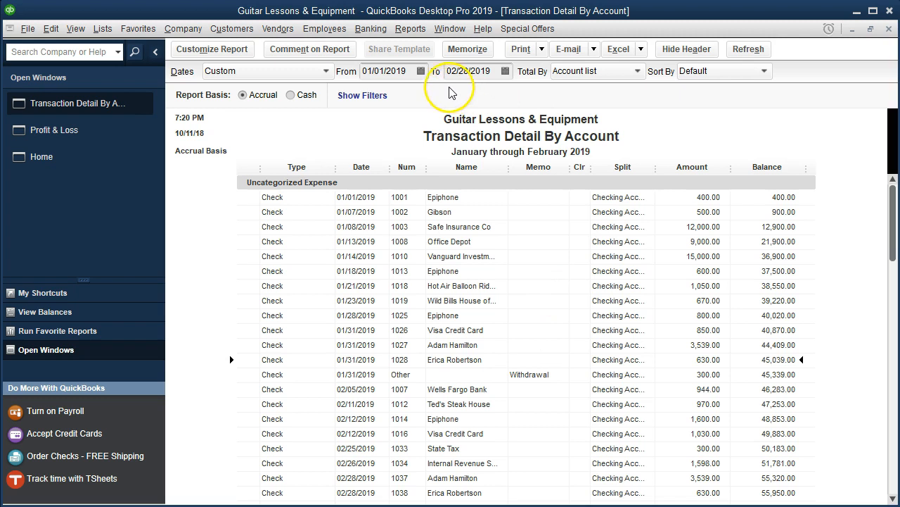
Open the Checking Account register and locate the 02/28/2019 paycheck 1041.
{"action": "left_click", "coordinate": [371, 28]}
{"action": "left_click", "coordinate": [389, 91]}
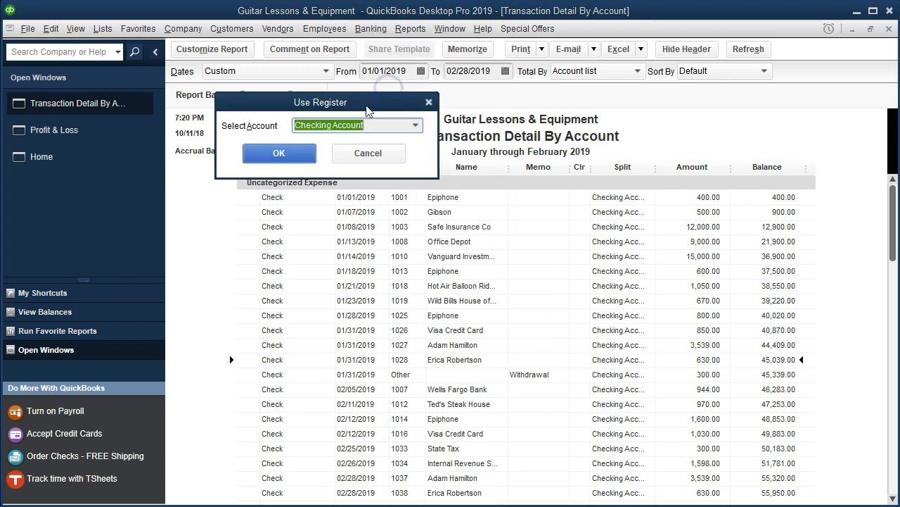
{"action": "left_click", "coordinate": [302, 154]}
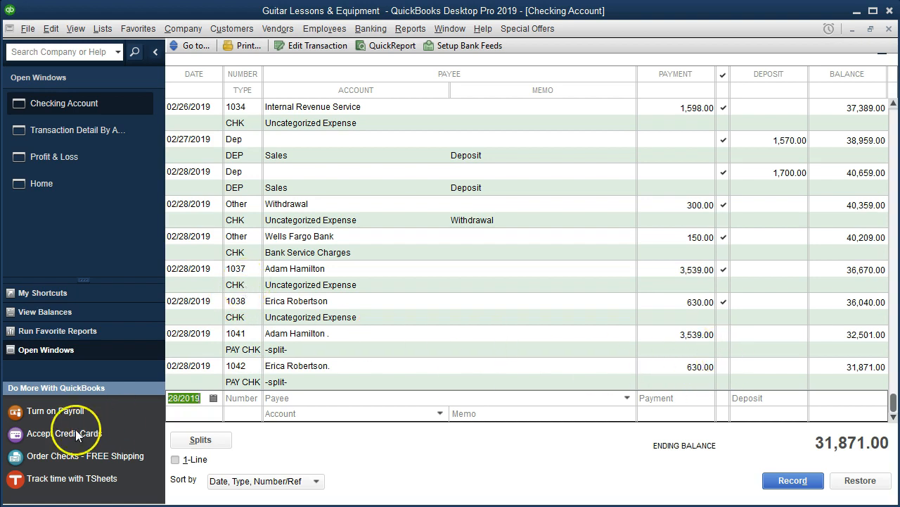
{"action": "left_click", "coordinate": [276, 344]}
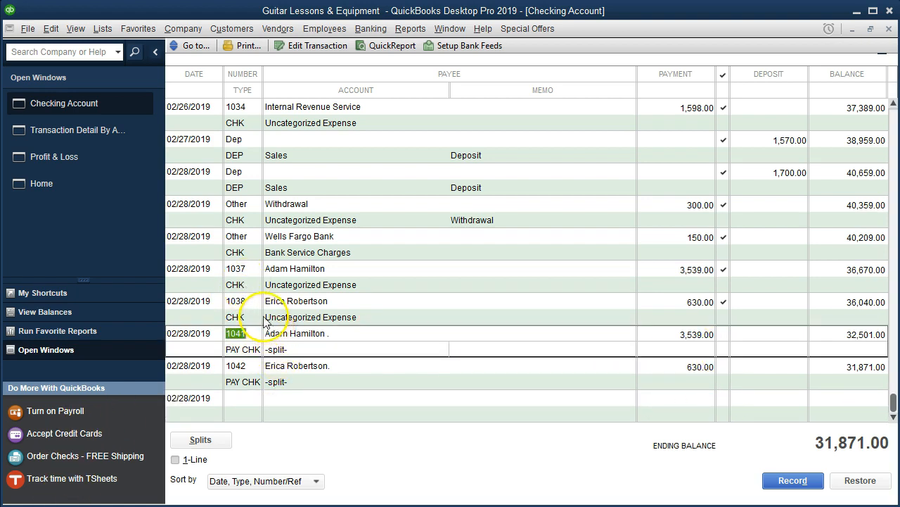
Delete the reconciled 02/28/2019 employee checks 1037 and 1038 coded to Uncategorized Expense.
{"action": "left_click", "coordinate": [246, 287]}
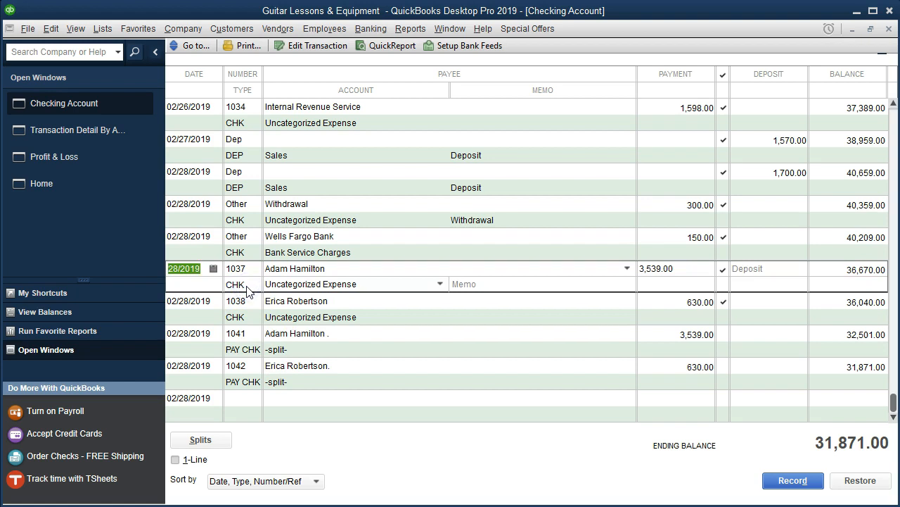
{"action": "right_click", "coordinate": [247, 290]}
{"action": "left_click", "coordinate": [281, 343]}
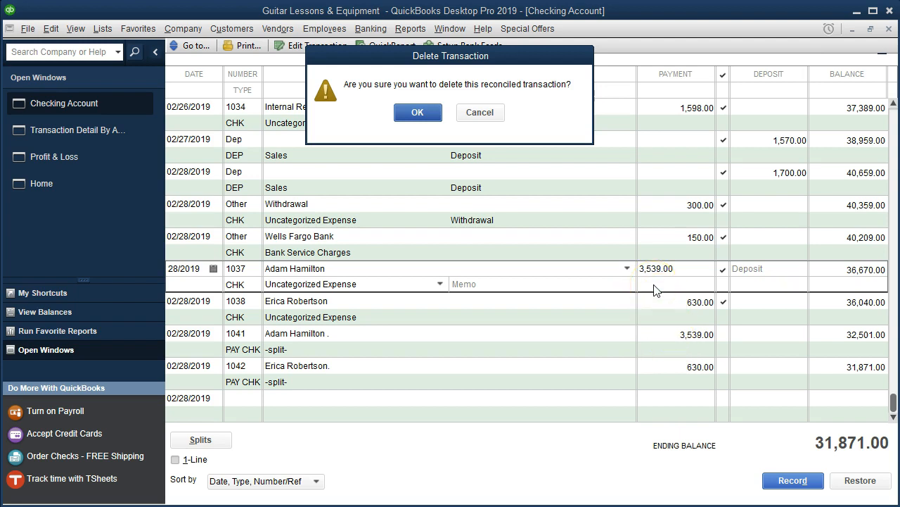
{"action": "left_click", "coordinate": [417, 113]}
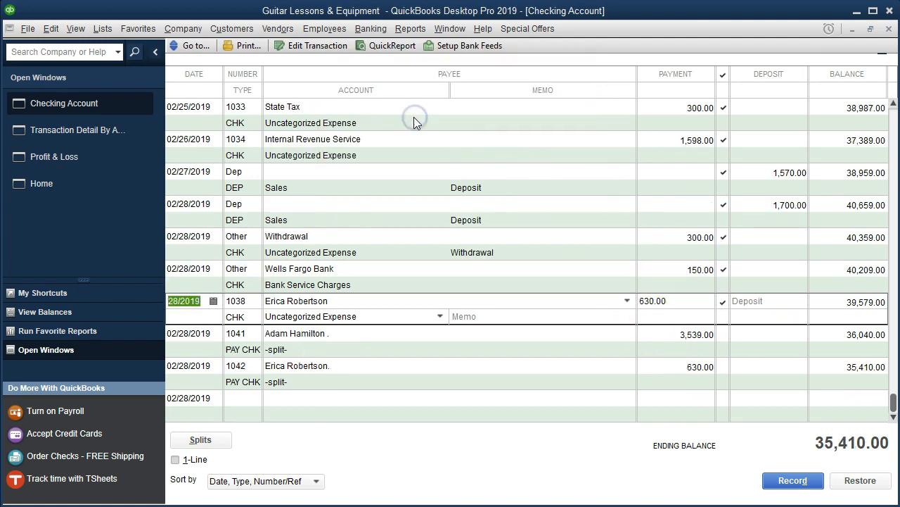
{"action": "right_click", "coordinate": [247, 322]}
{"action": "left_click", "coordinate": [284, 375]}
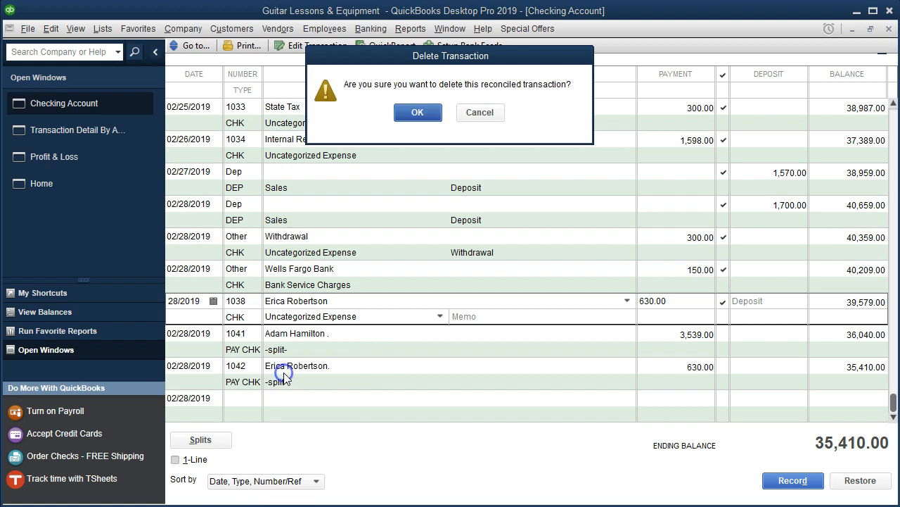
{"action": "left_click", "coordinate": [418, 114]}
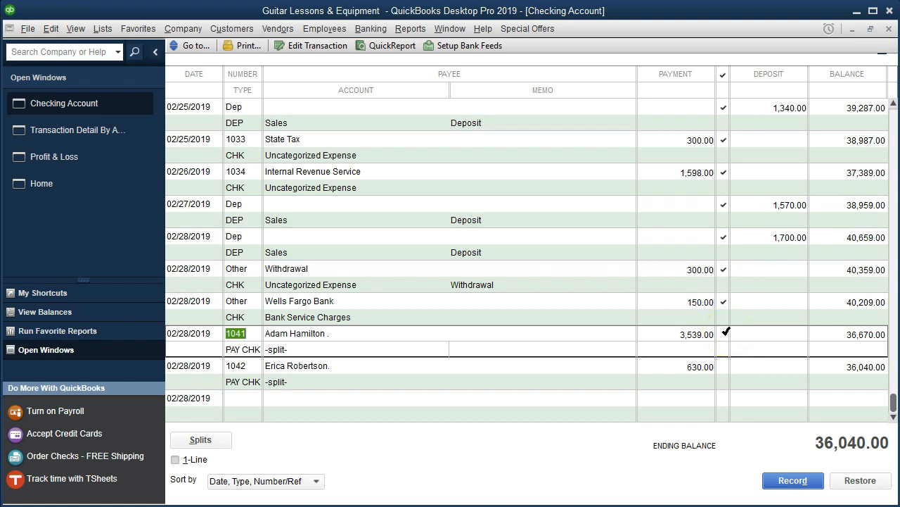
Mark the 02/28/2019 paychecks 1041 and 1042 as cleared in the register, accepting the cleared-transaction warnings.
{"action": "left_click", "coordinate": [726, 331]}
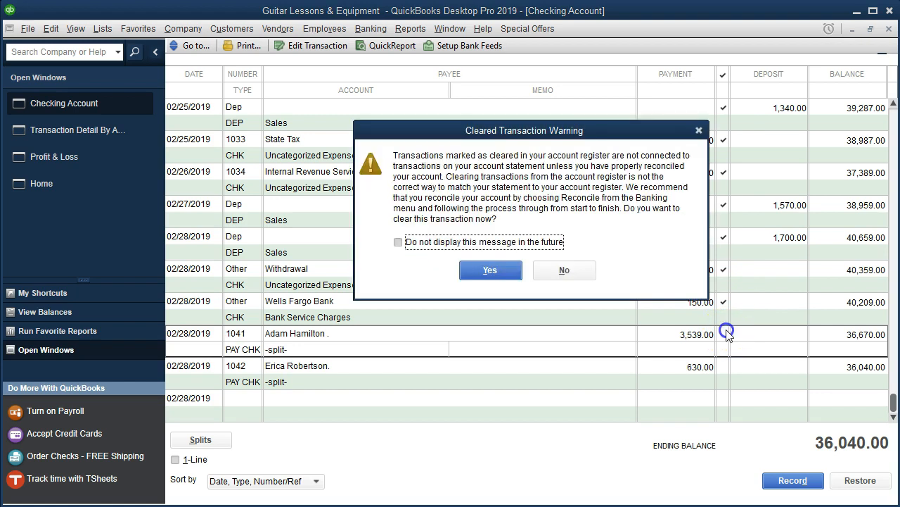
{"action": "left_click", "coordinate": [491, 270]}
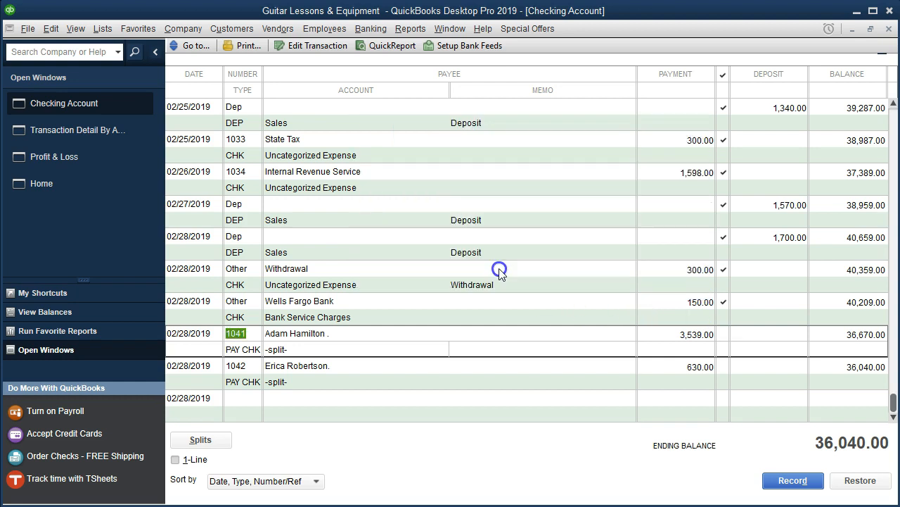
{"action": "left_click", "coordinate": [723, 362]}
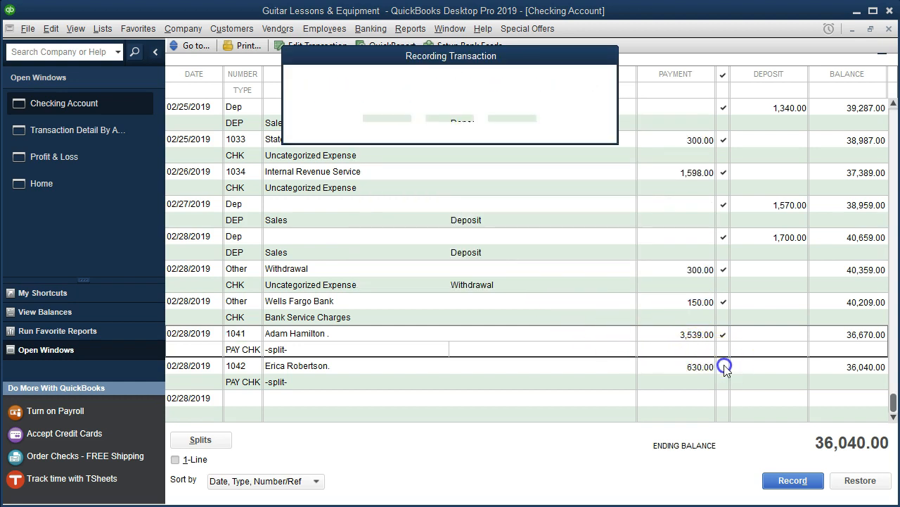
{"action": "left_click", "coordinate": [386, 112]}
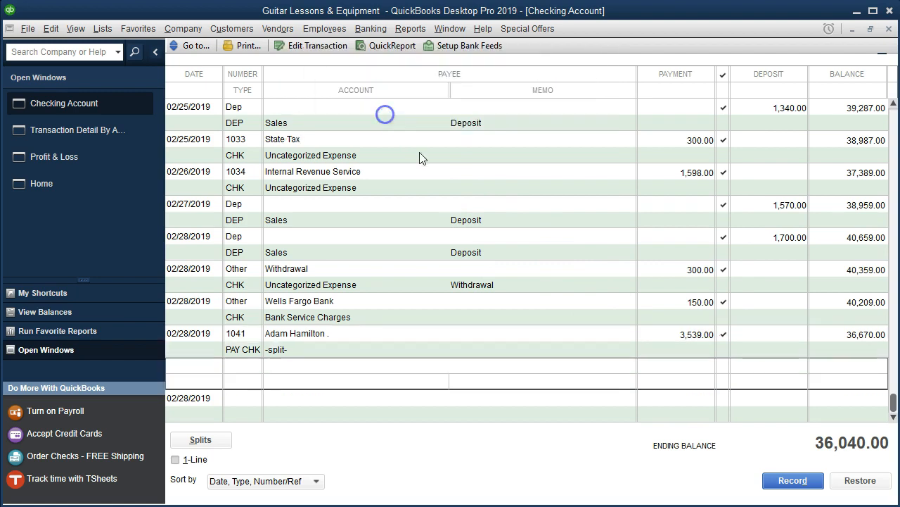
{"action": "left_click", "coordinate": [727, 365]}
{"action": "left_click", "coordinate": [728, 365]}
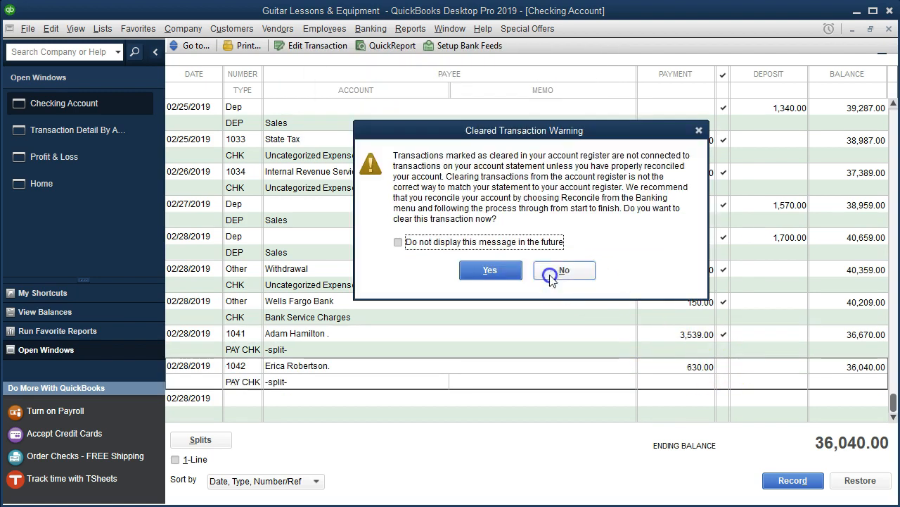
{"action": "left_click", "coordinate": [510, 267]}
Find the 01/31/2019 employee check 1028 coded to Uncategorized Expense in the register and delete the reconciled transaction.
{"action": "scroll", "coordinate": [492, 342], "scroll_direction": "up", "scroll_amount": 5}
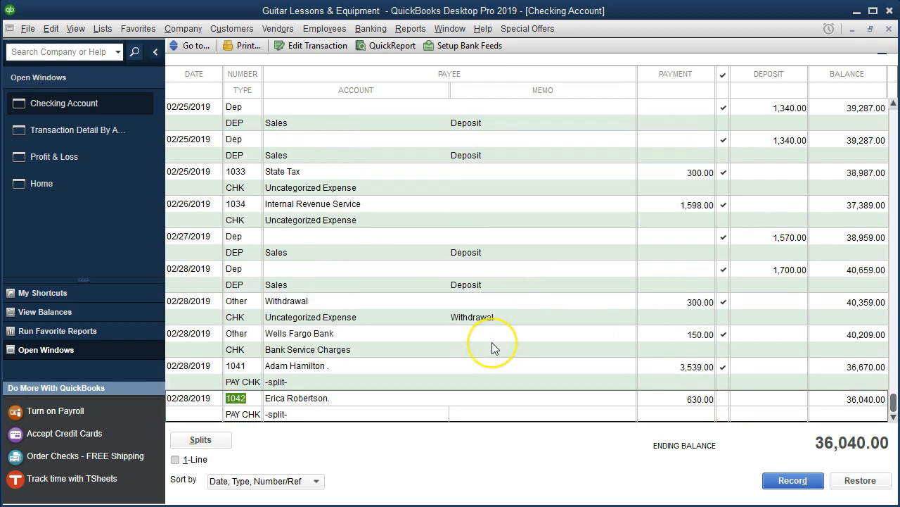
{"action": "scroll", "coordinate": [492, 342], "scroll_direction": "up", "scroll_amount": 3}
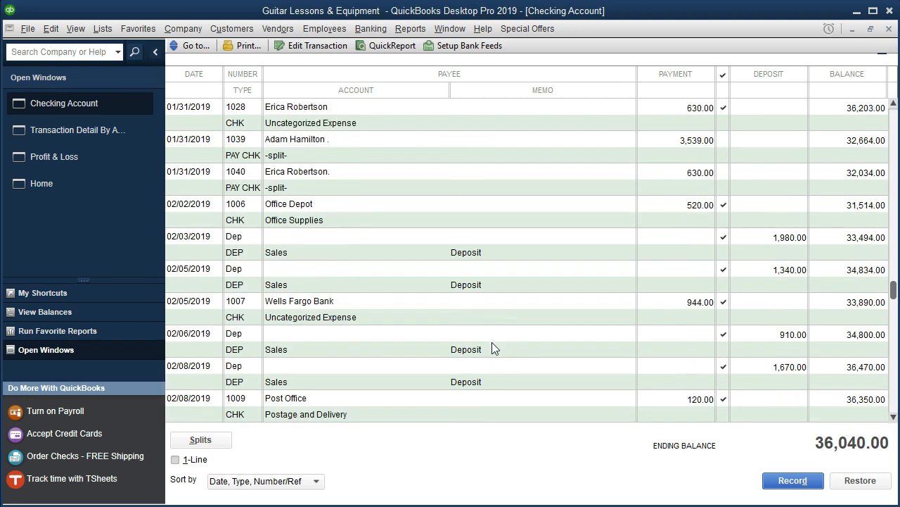
{"action": "scroll", "coordinate": [492, 342], "scroll_direction": "up", "scroll_amount": 1}
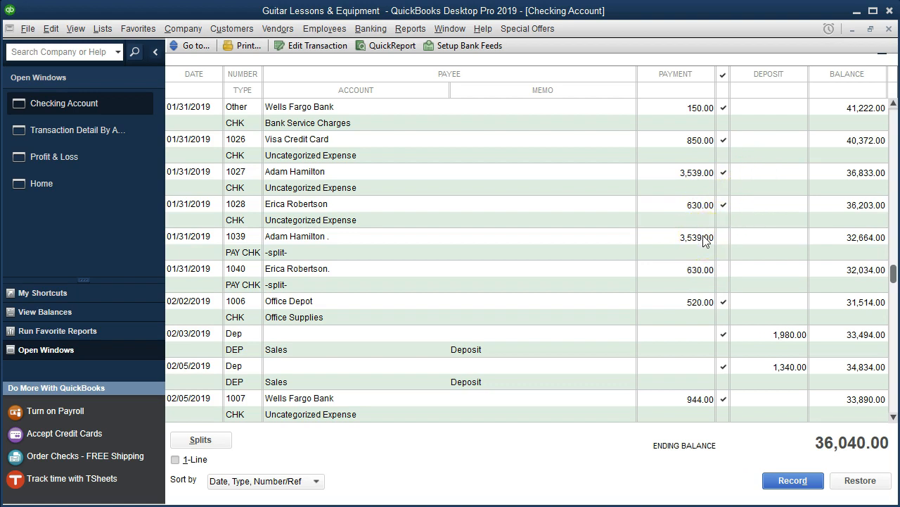
{"action": "left_click", "coordinate": [244, 190]}
{"action": "left_click", "coordinate": [399, 114]}
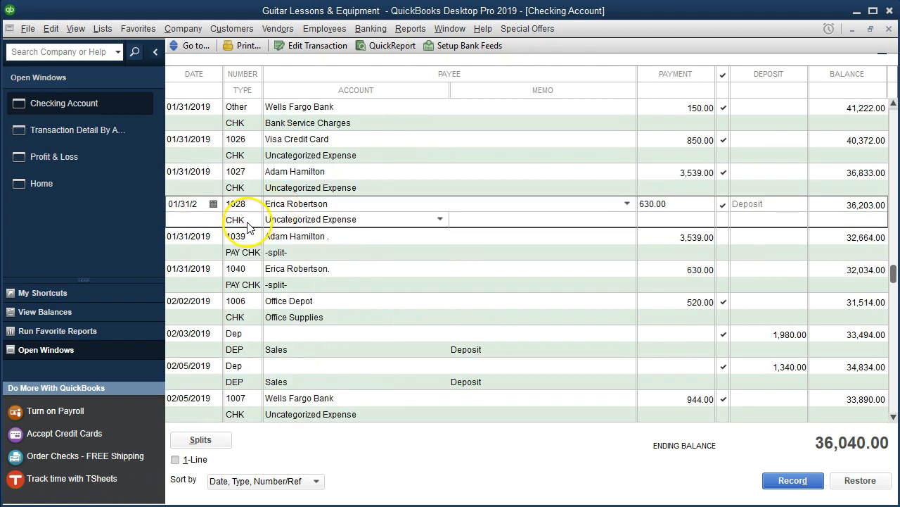
{"action": "right_click", "coordinate": [247, 225]}
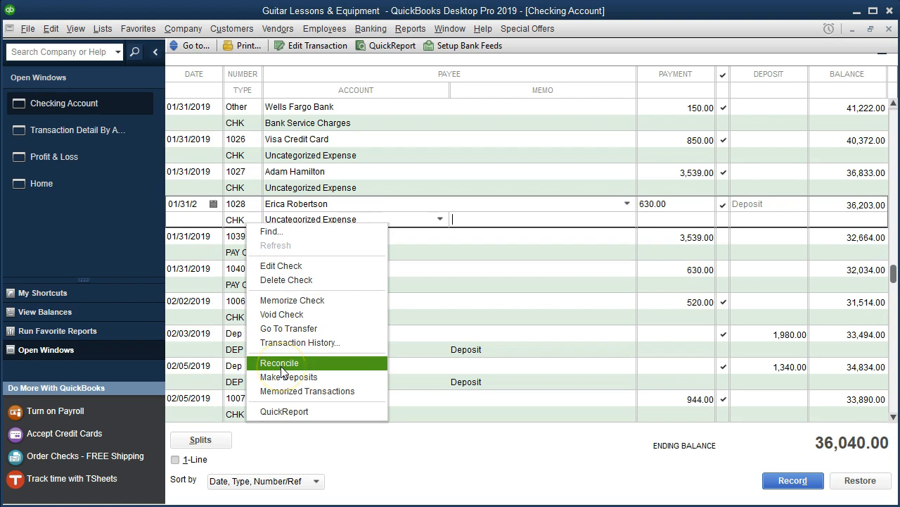
{"action": "left_click", "coordinate": [278, 280]}
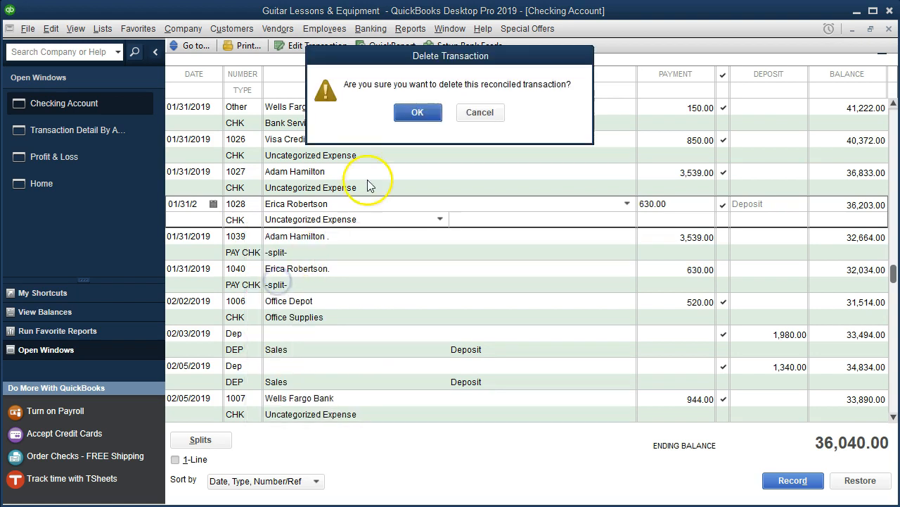
{"action": "left_click", "coordinate": [414, 113]}
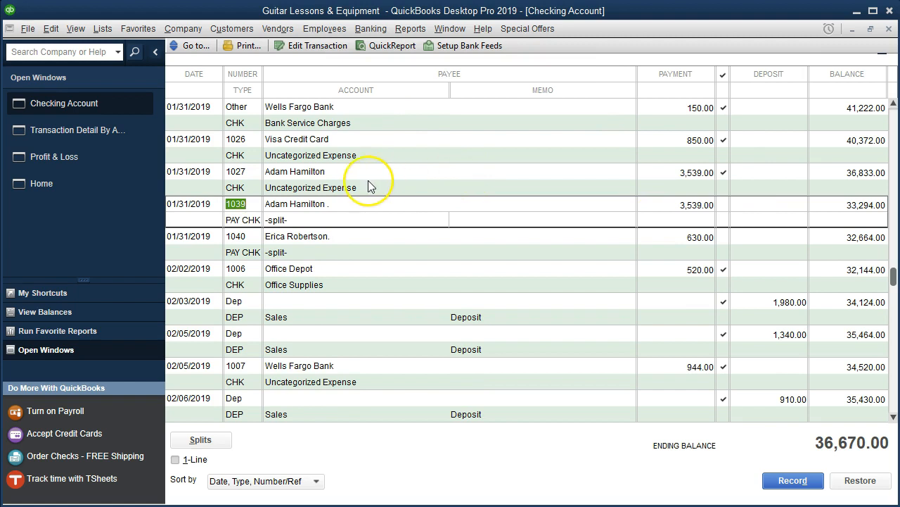
Delete the reconciled 01/31/2019 employee check 1027 coded to Uncategorized Expense, confirming the deletion.
{"action": "left_click", "coordinate": [344, 176]}
{"action": "right_click", "coordinate": [251, 191]}
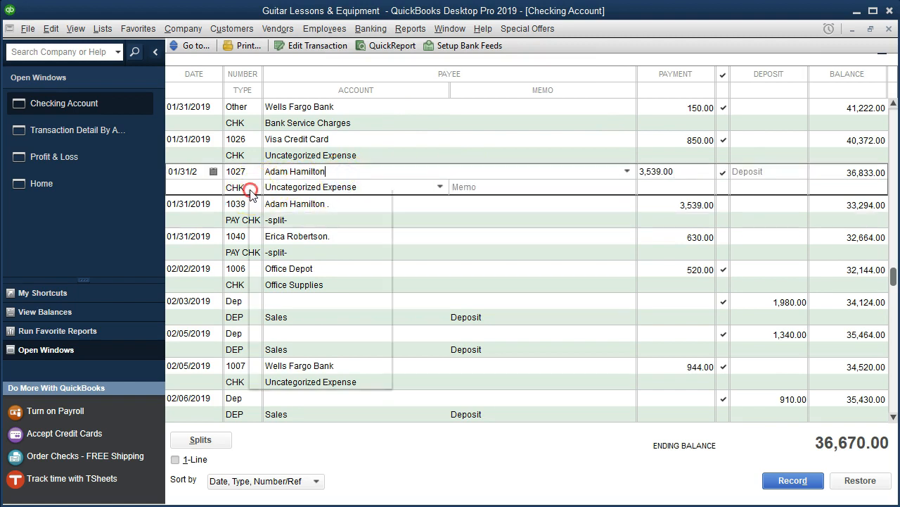
{"action": "left_click", "coordinate": [282, 248]}
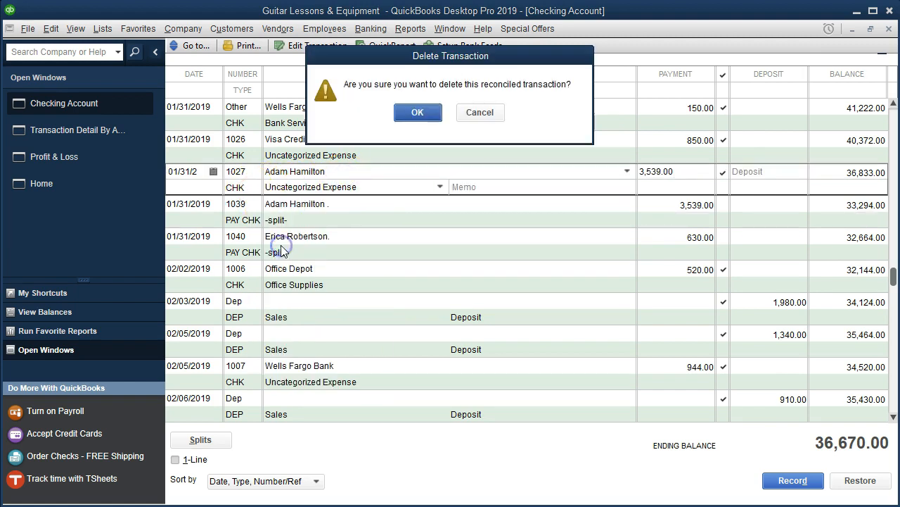
{"action": "left_click", "coordinate": [365, 113]}
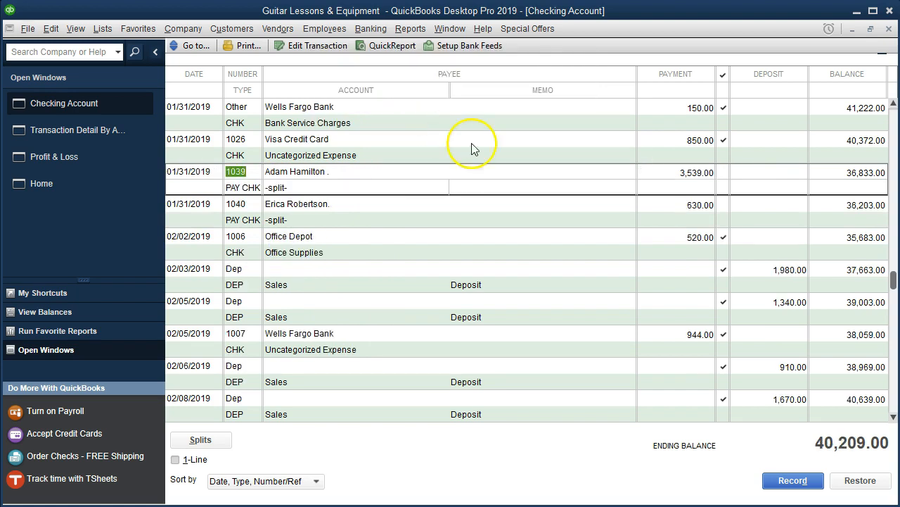
Mark the 01/31/2019 paychecks 1039 and 1040 as cleared in the register, accepting the cleared-transaction warnings.
{"action": "left_click", "coordinate": [725, 169]}
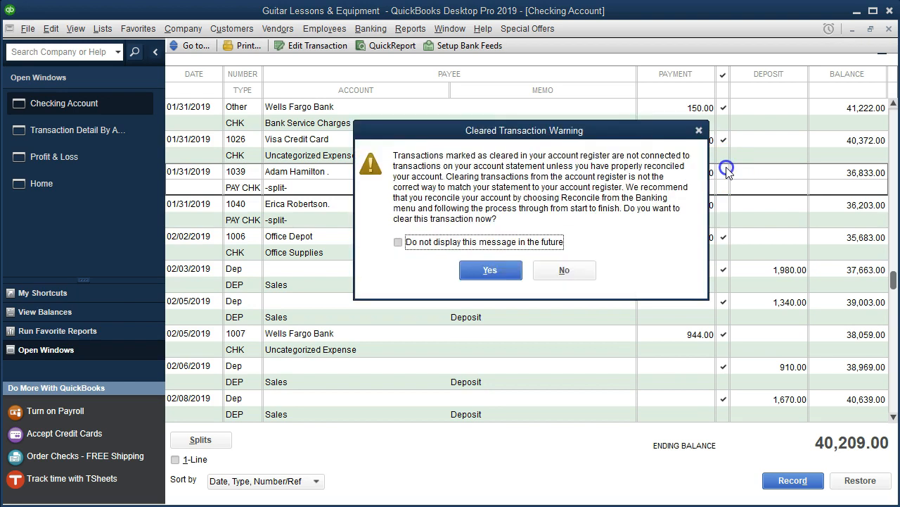
{"action": "left_click", "coordinate": [511, 266]}
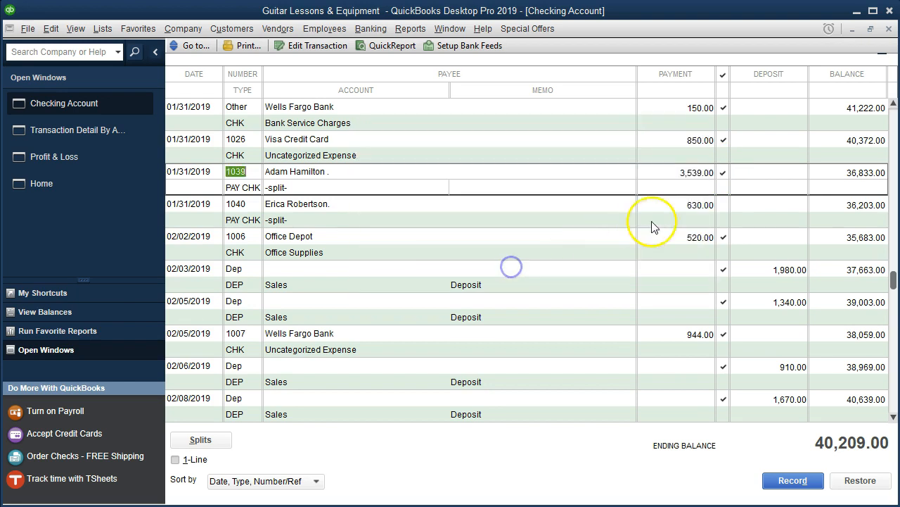
{"action": "left_click", "coordinate": [726, 204]}
{"action": "left_click", "coordinate": [400, 129]}
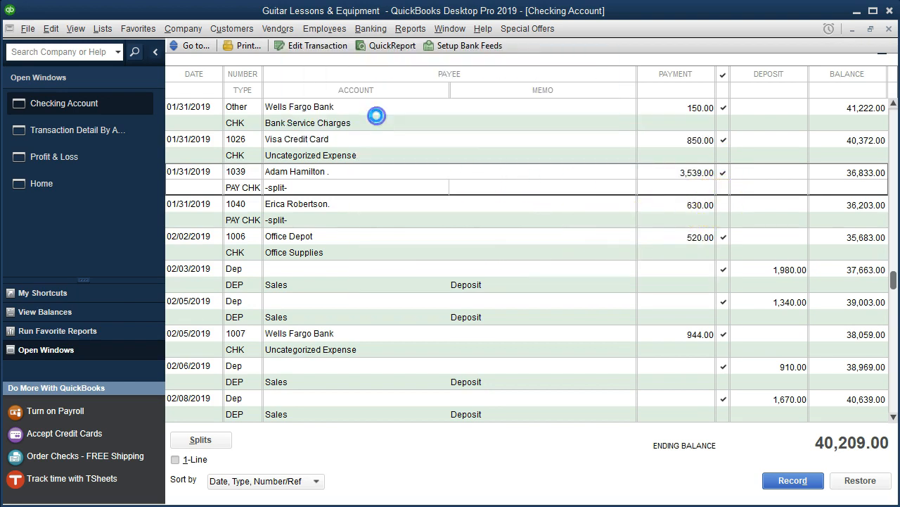
{"action": "left_click", "coordinate": [725, 203]}
{"action": "left_click", "coordinate": [509, 269]}
{"action": "left_click", "coordinate": [549, 268]}
{"action": "key", "text": "Return"}
{"action": "left_click", "coordinate": [550, 308]}
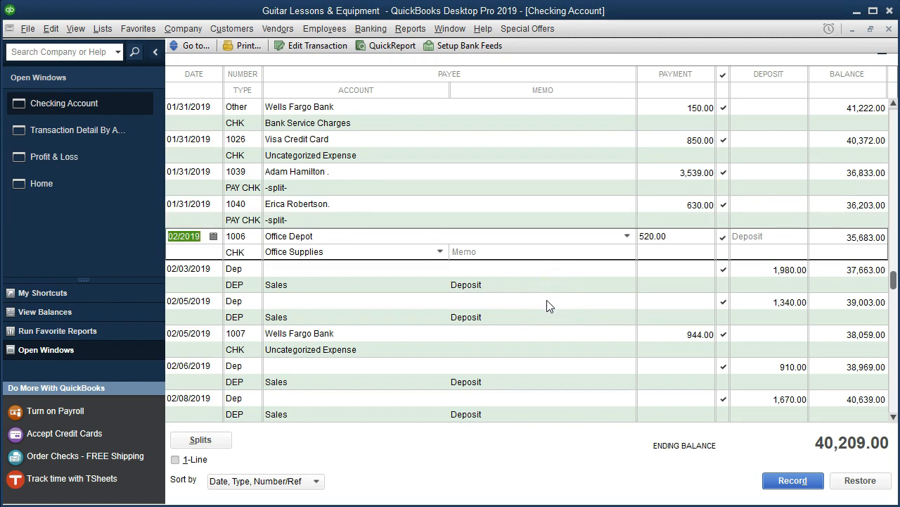
Open paycheck 1039 from the register, review its earnings and tax detail, and close it without changes.
{"action": "double_click", "coordinate": [251, 187]}
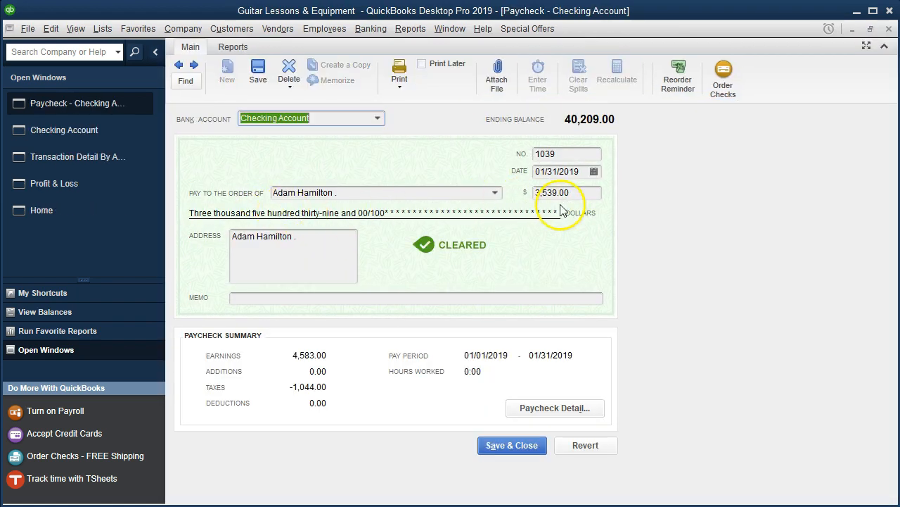
{"action": "left_click", "coordinate": [582, 413]}
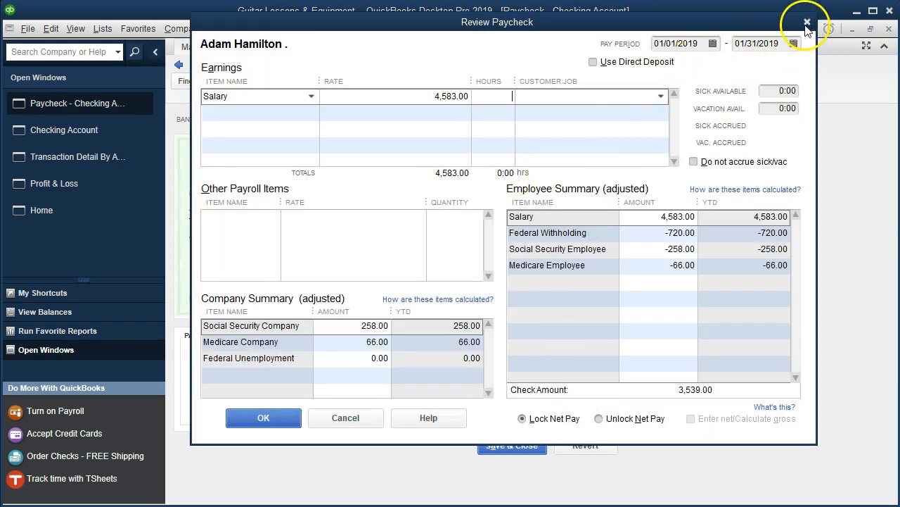
{"action": "left_click", "coordinate": [807, 25]}
{"action": "left_click", "coordinate": [888, 32]}
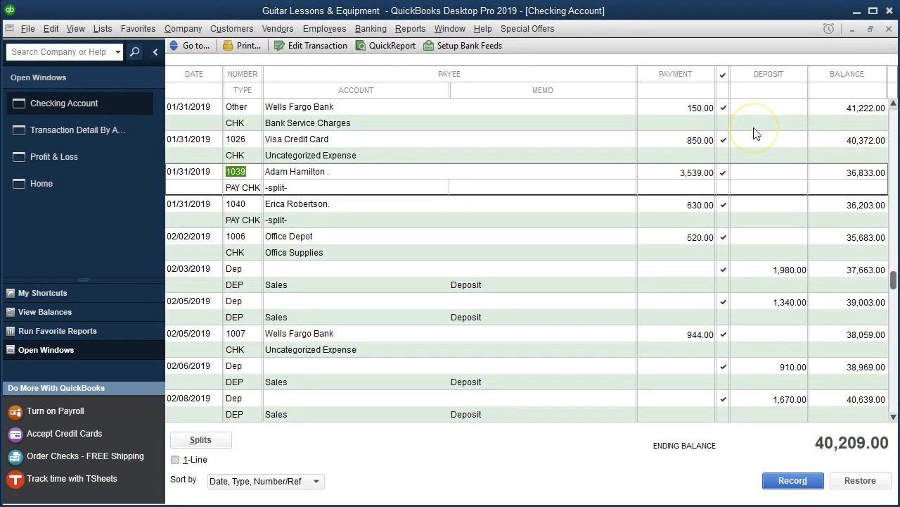
Run the Balance Sheet Standard report as of 02/28/2019 and examine the Payroll Liabilities line.
{"action": "left_click", "coordinate": [411, 32]}
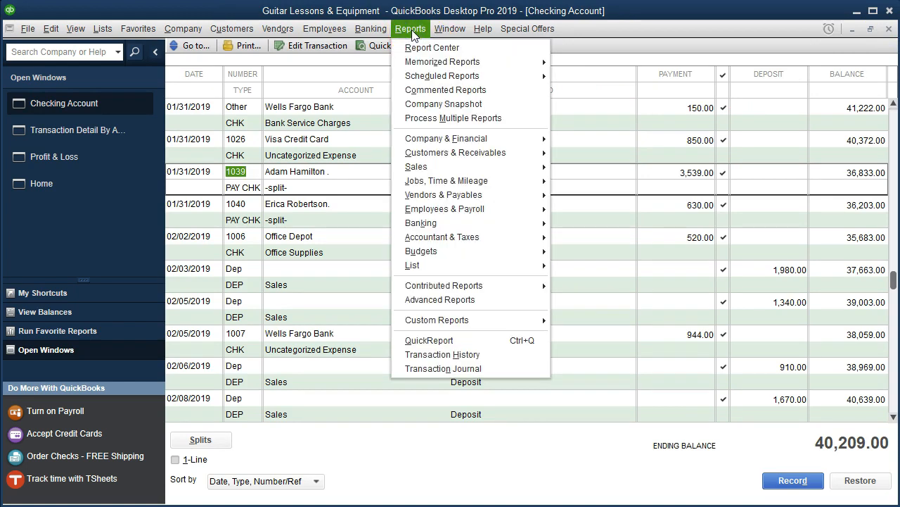
{"action": "mouse_move", "coordinate": [461, 140]}
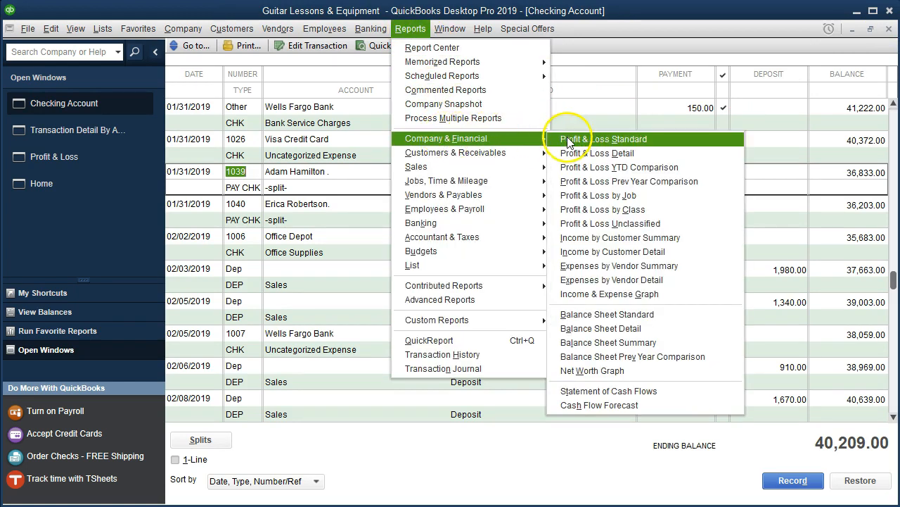
{"action": "left_click", "coordinate": [605, 316]}
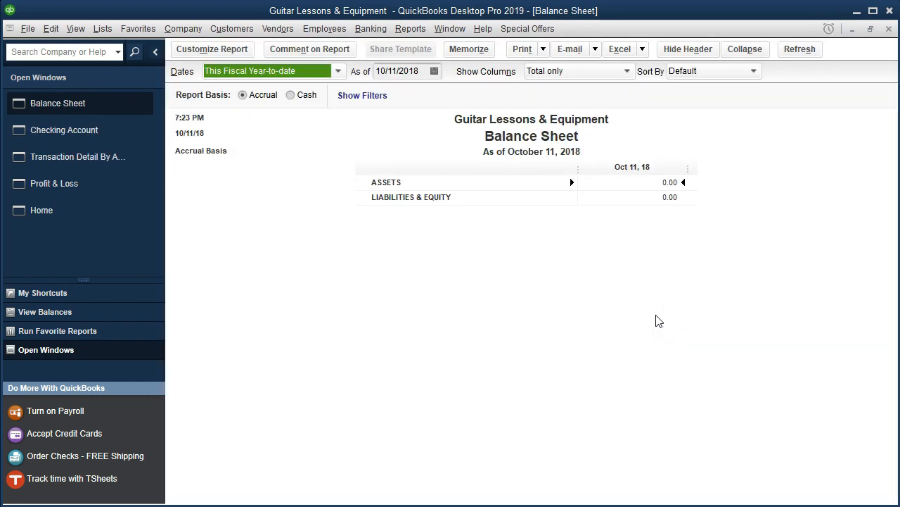
{"action": "key", "text": "Tab"}
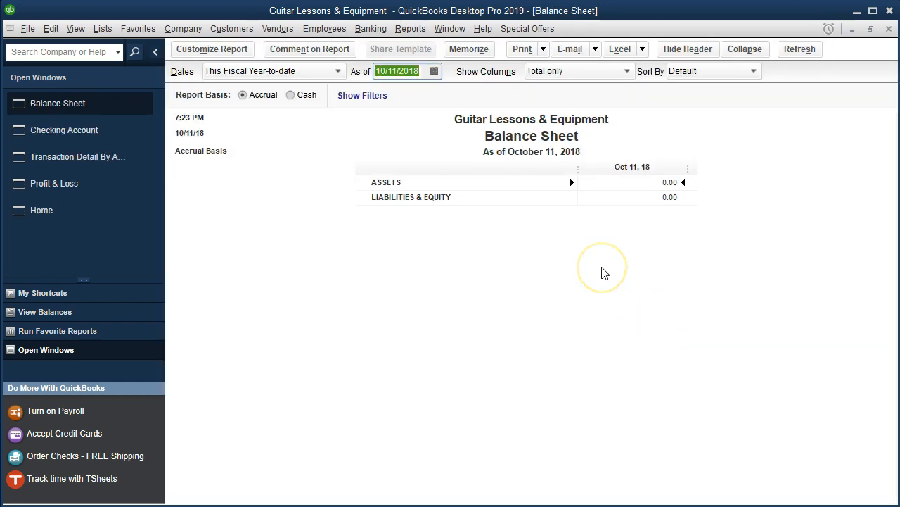
{"action": "type", "text": "0"}
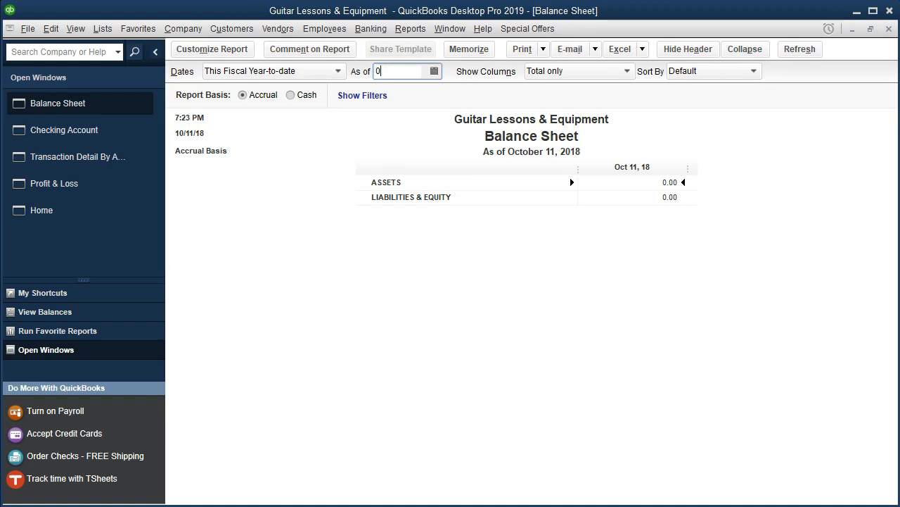
{"action": "type", "text": "2/28/2019"}
{"action": "key", "text": "Tab"}
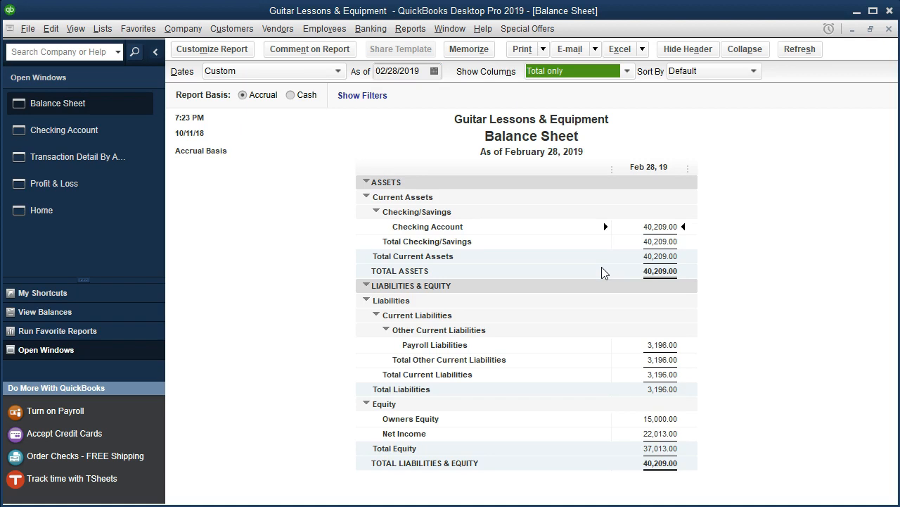
{"action": "left_click", "coordinate": [637, 345]}
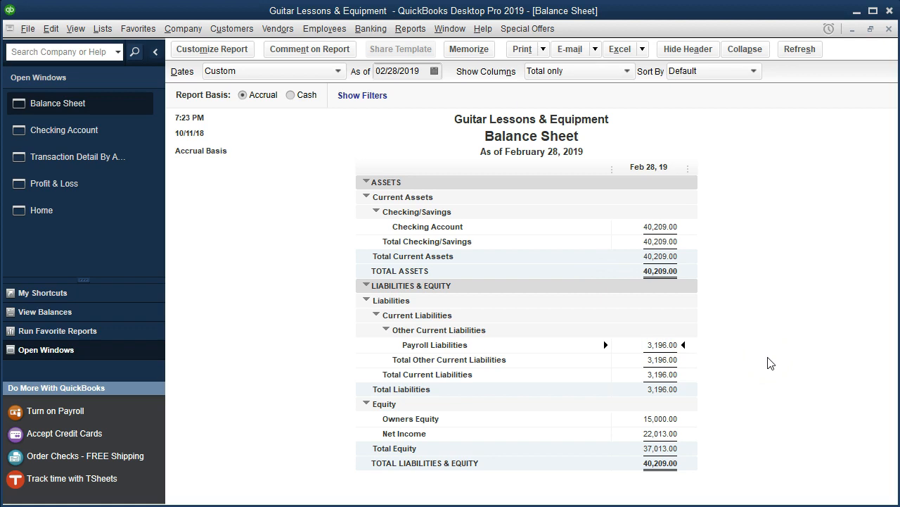
{"action": "left_click", "coordinate": [754, 361]}
{"action": "left_click", "coordinate": [668, 365]}
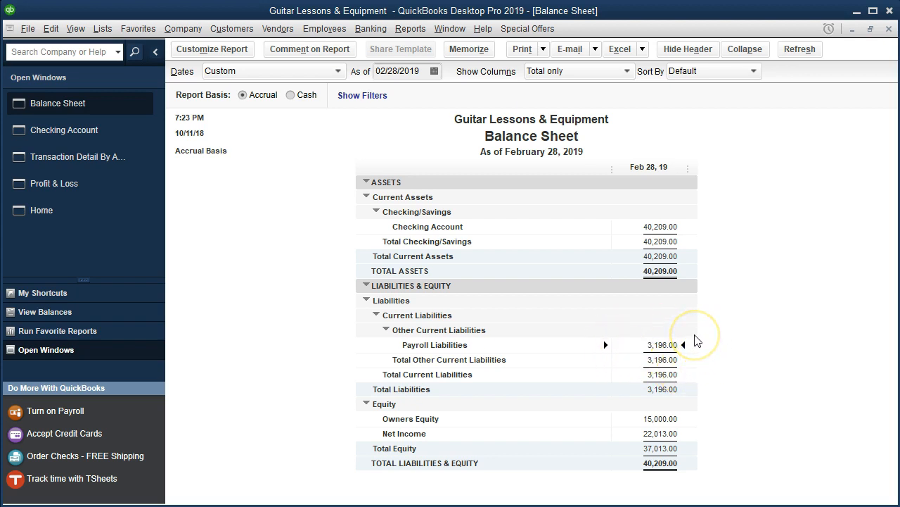
Return to the Profit & Loss report and open the transaction detail behind Payroll Expenses to review the paycheck entries.
{"action": "left_click", "coordinate": [105, 192]}
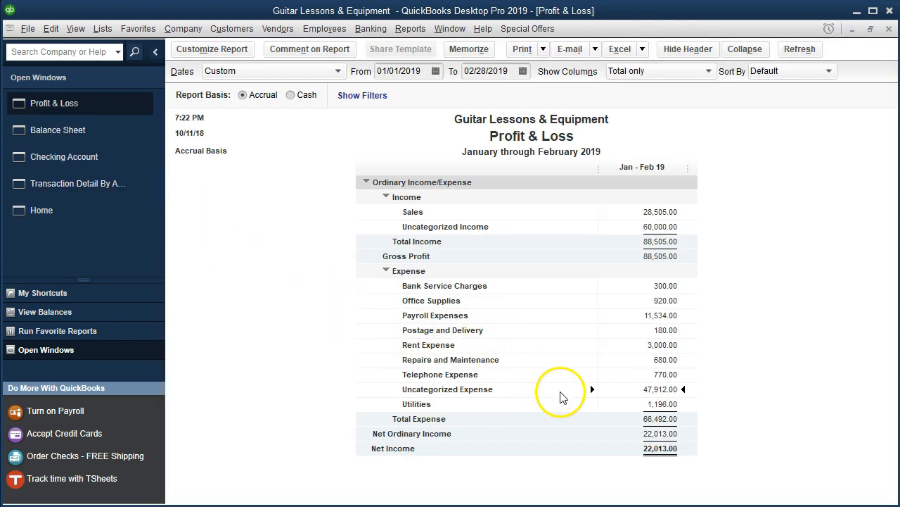
{"action": "double_click", "coordinate": [630, 313]}
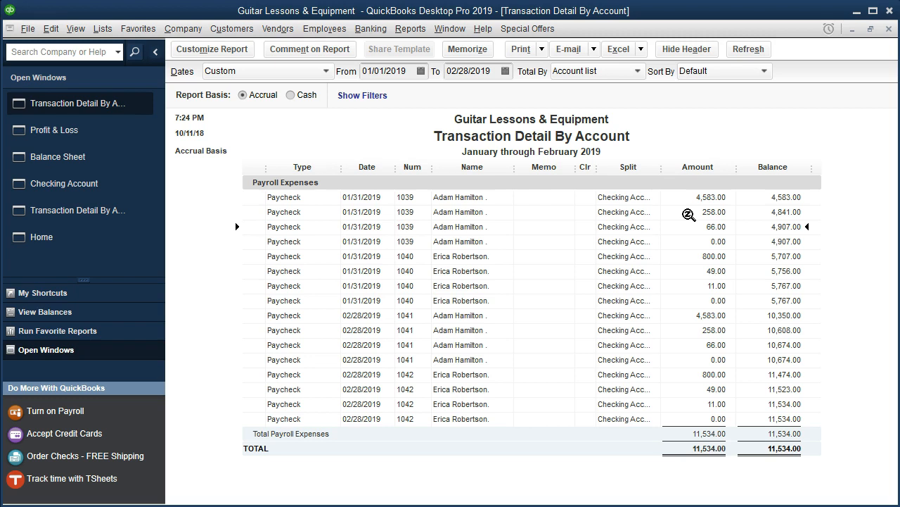
{"action": "left_click", "coordinate": [687, 198]}
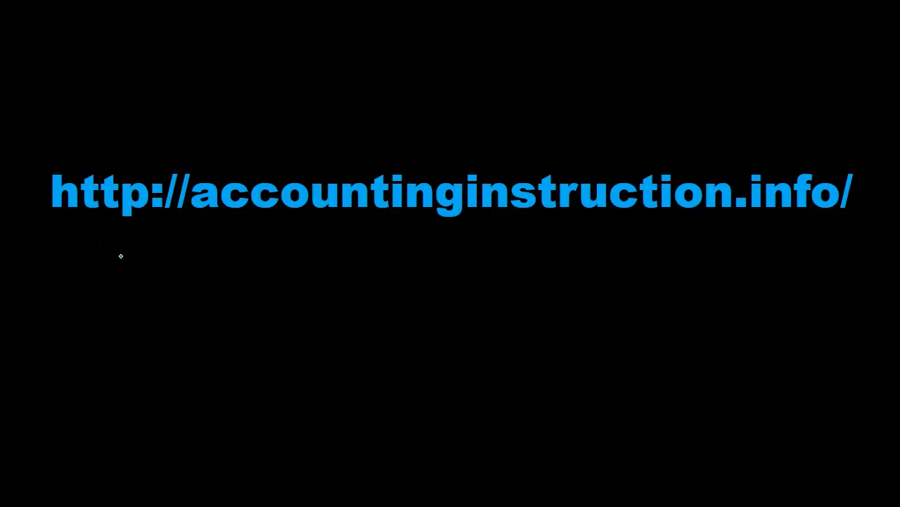
{"action": "left_click", "coordinate": [133, 258]}
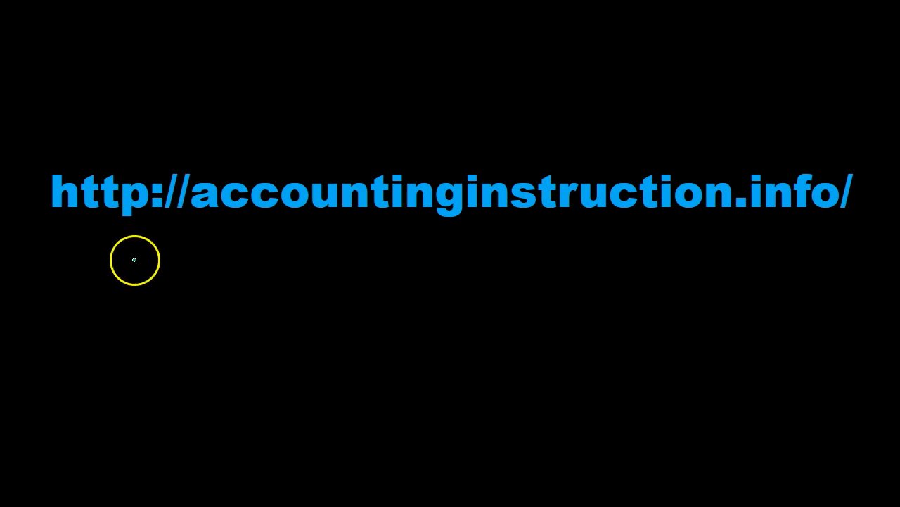